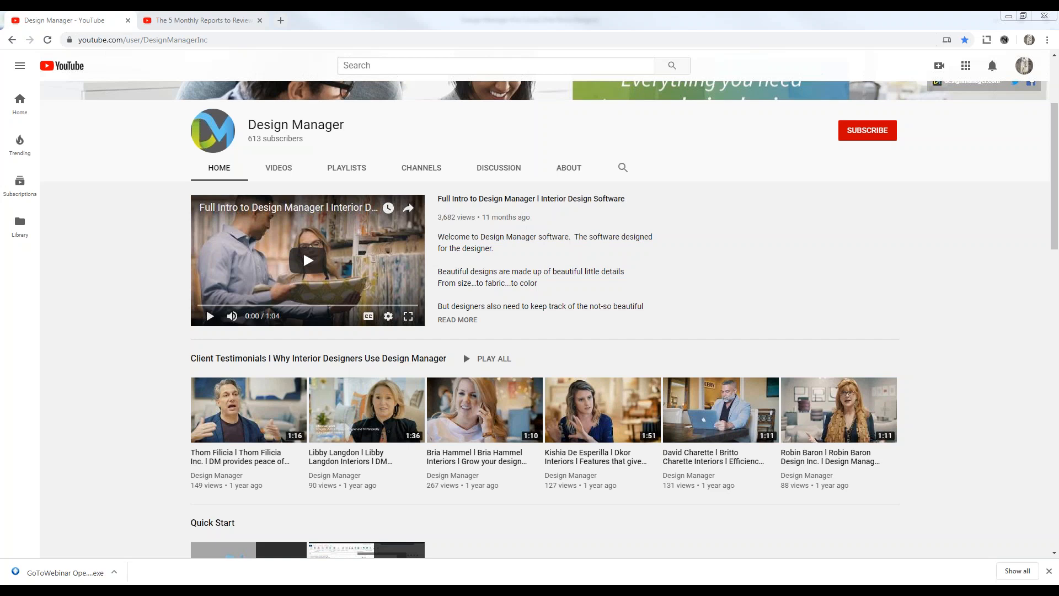
Step: Browse the Design Manager YouTube channel's address and its quick start, tutorial, course and weekly webinar playlists
click(149, 41)
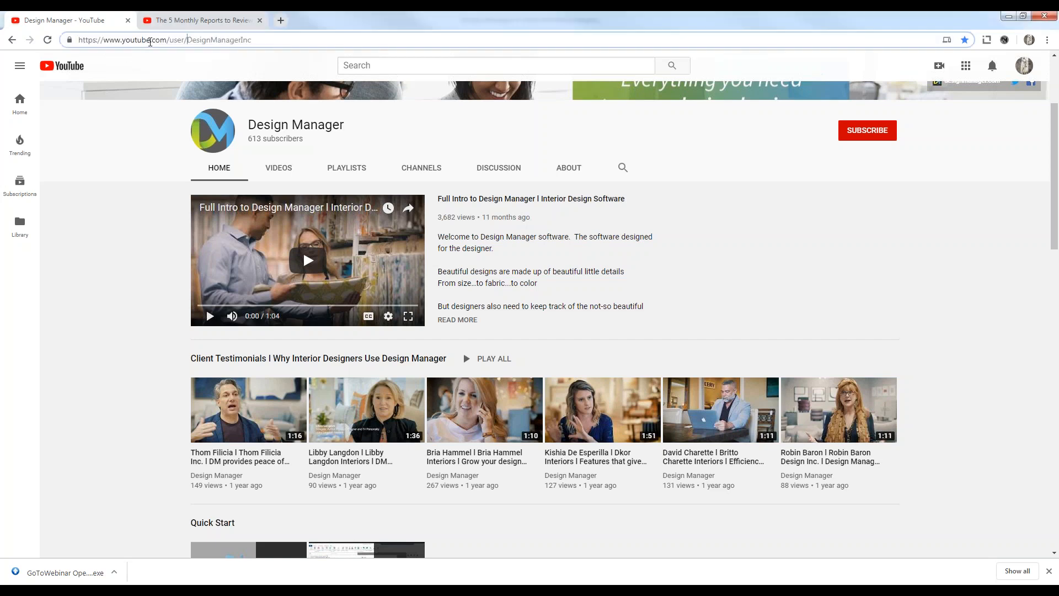
drag(188, 40, 264, 39)
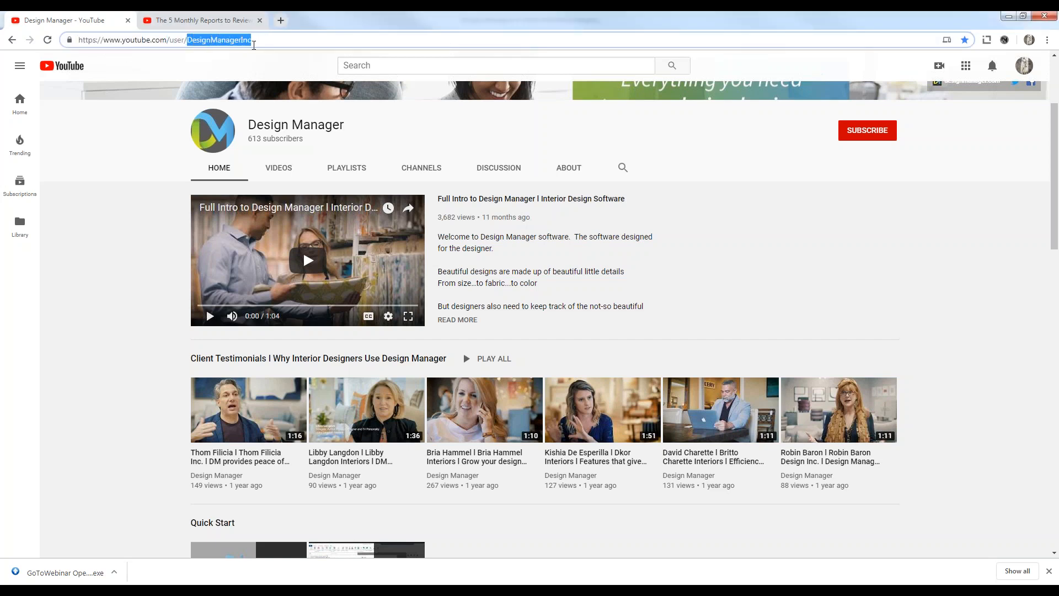
click(77, 230)
scroll(77, 231, down, 4)
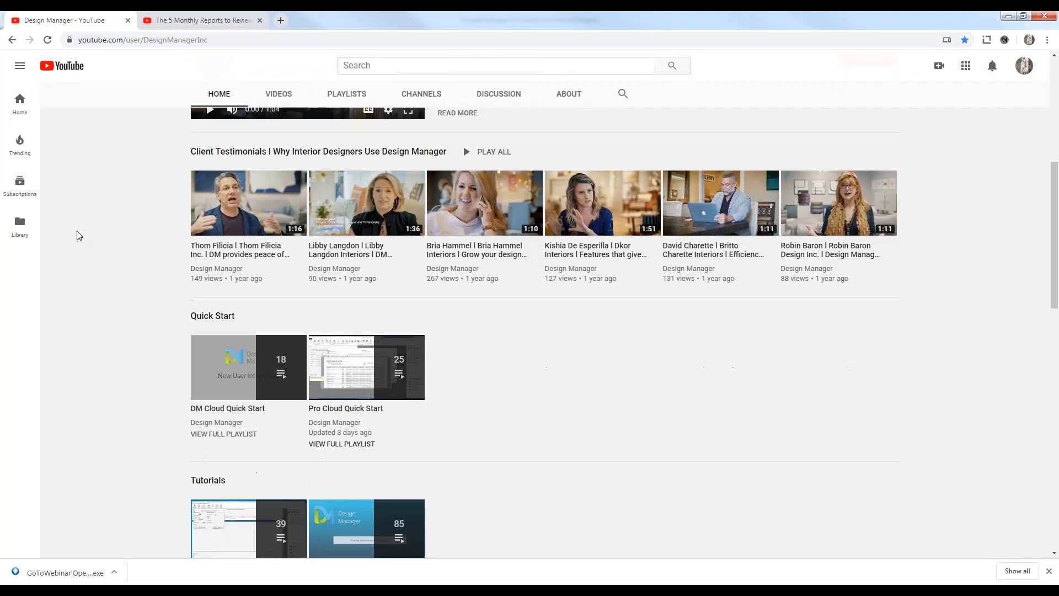
scroll(79, 237, down, 1)
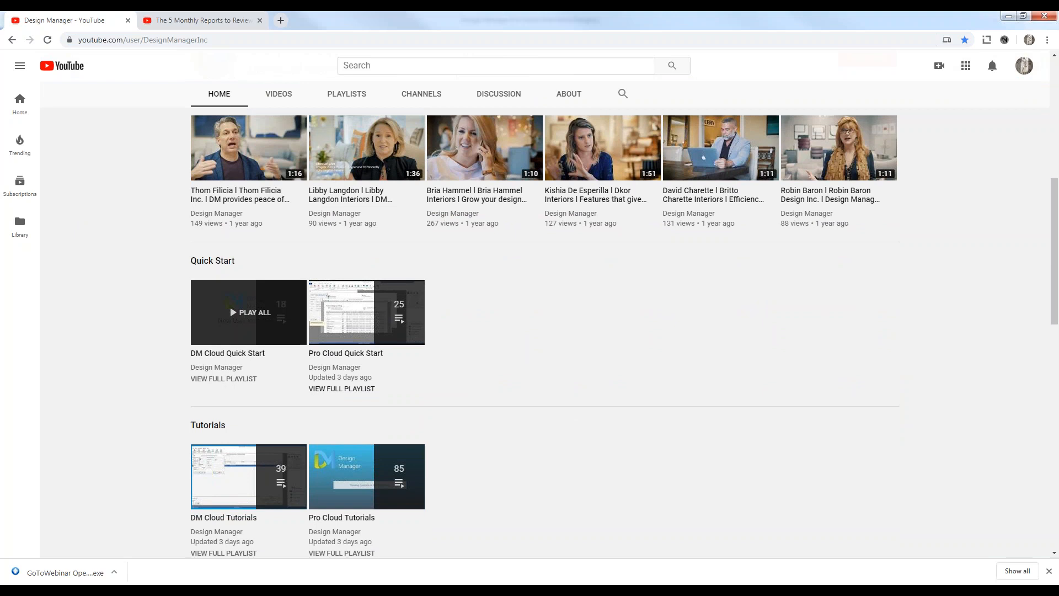
scroll(132, 231, down, 3)
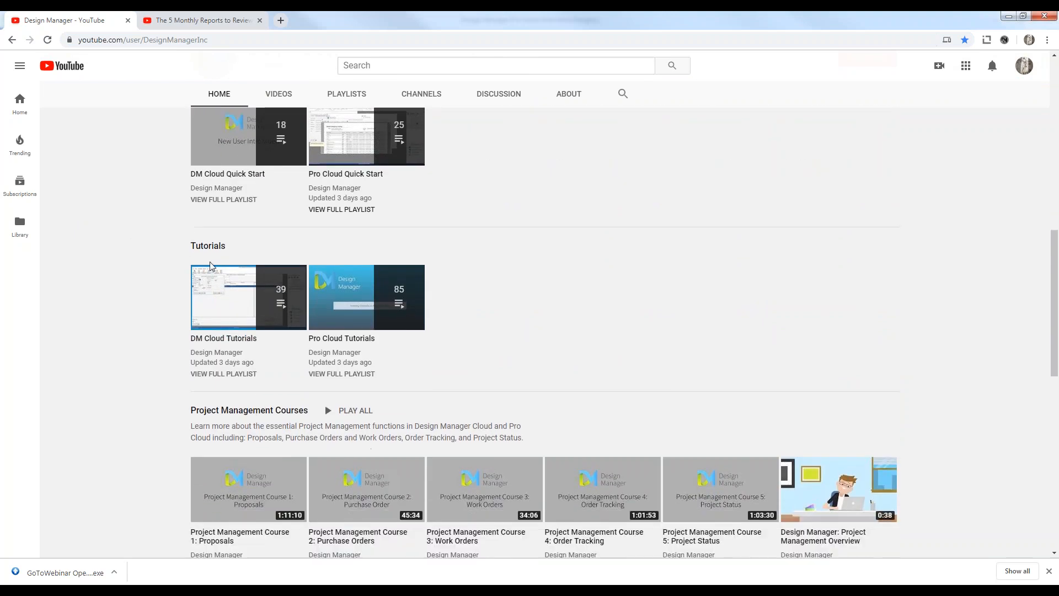
scroll(135, 215, down, 2)
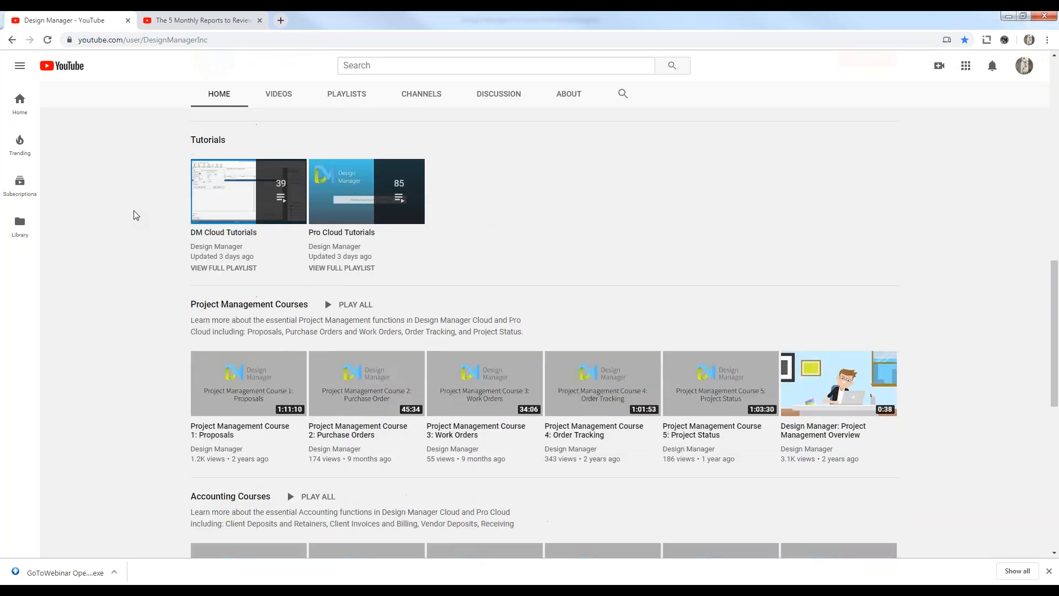
scroll(136, 215, down, 1)
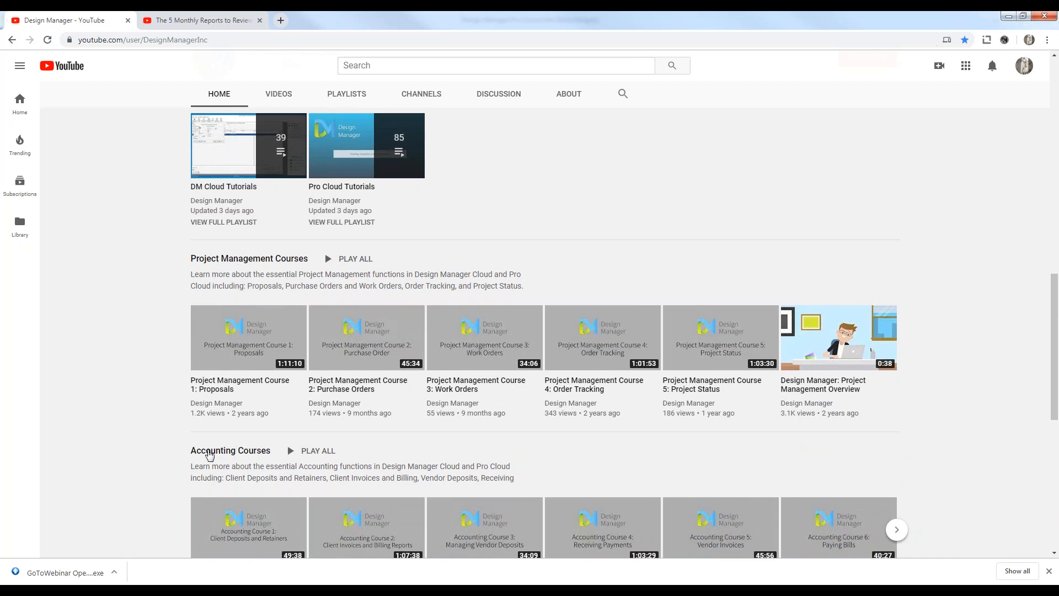
scroll(147, 338, down, 6)
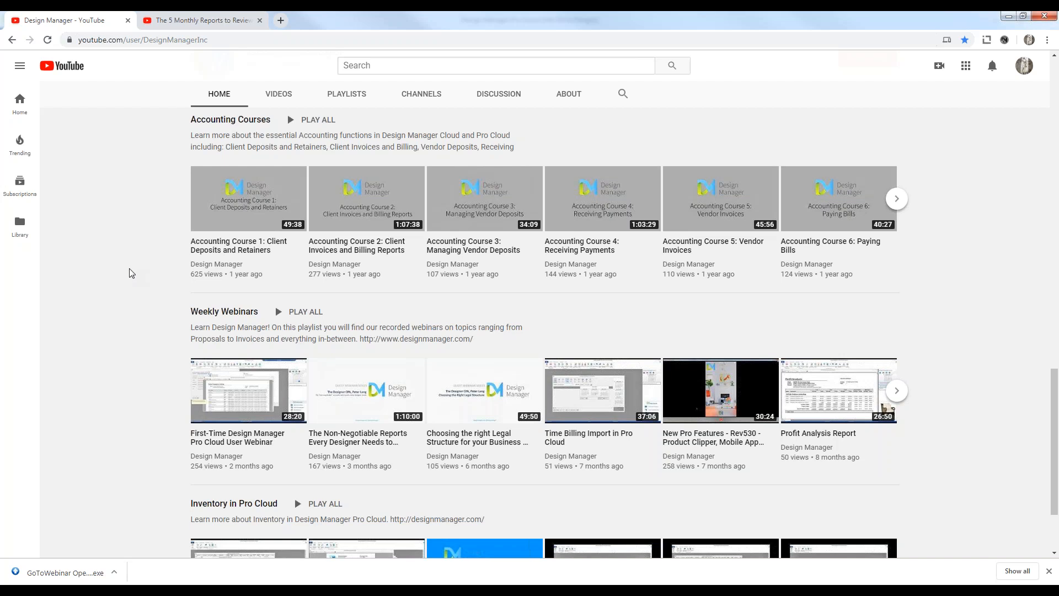
Step: Switch to Design Manager Pro Cloud and open the Transaction Search window
click(1008, 16)
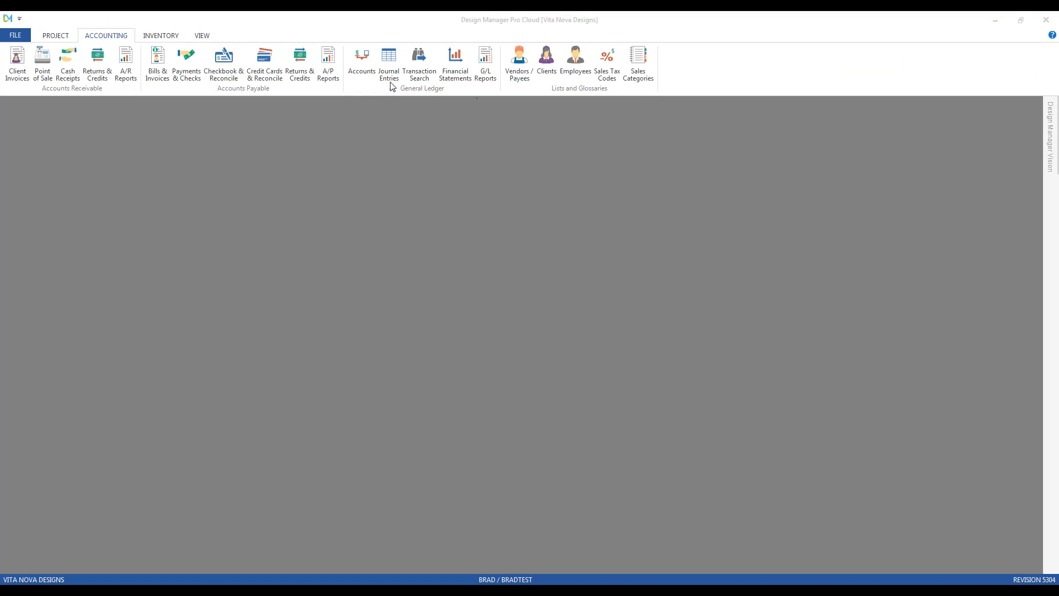
click(421, 66)
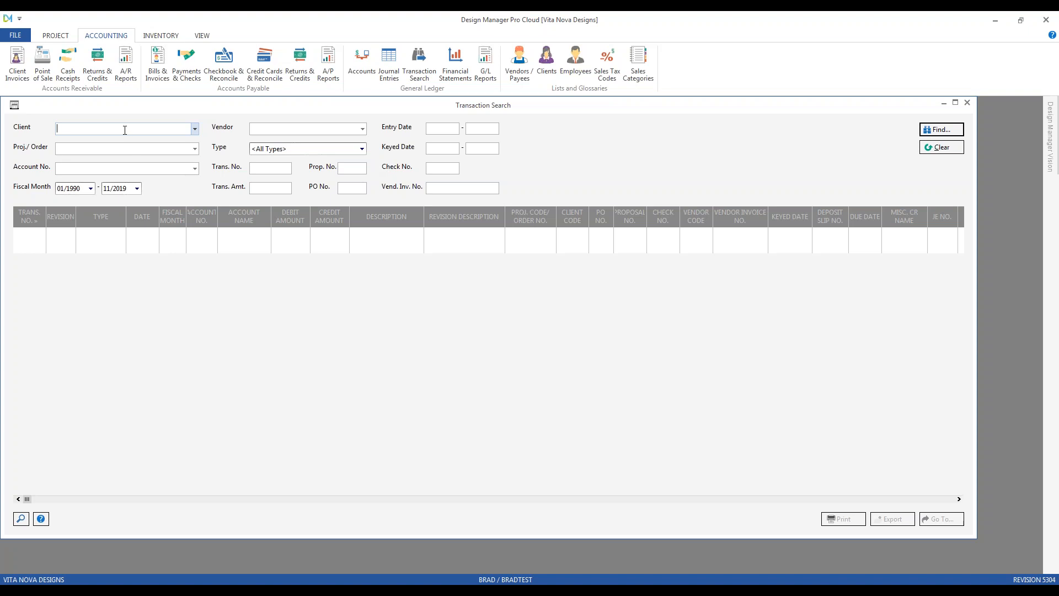
Step: Examine the project, vendor and account filters and the list of available transaction types
click(119, 147)
click(286, 127)
click(140, 172)
click(363, 150)
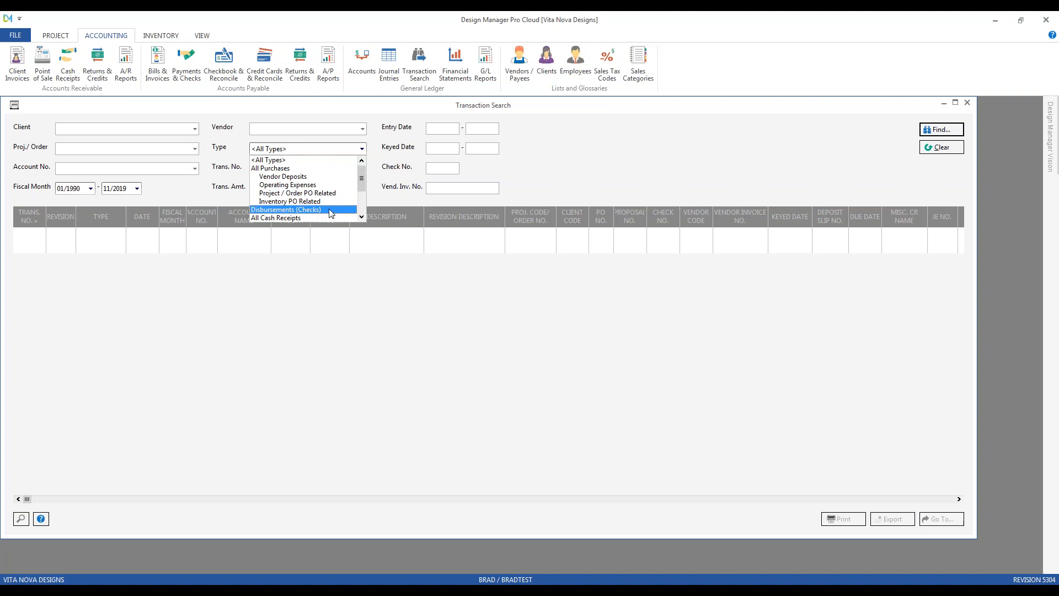
click(362, 217)
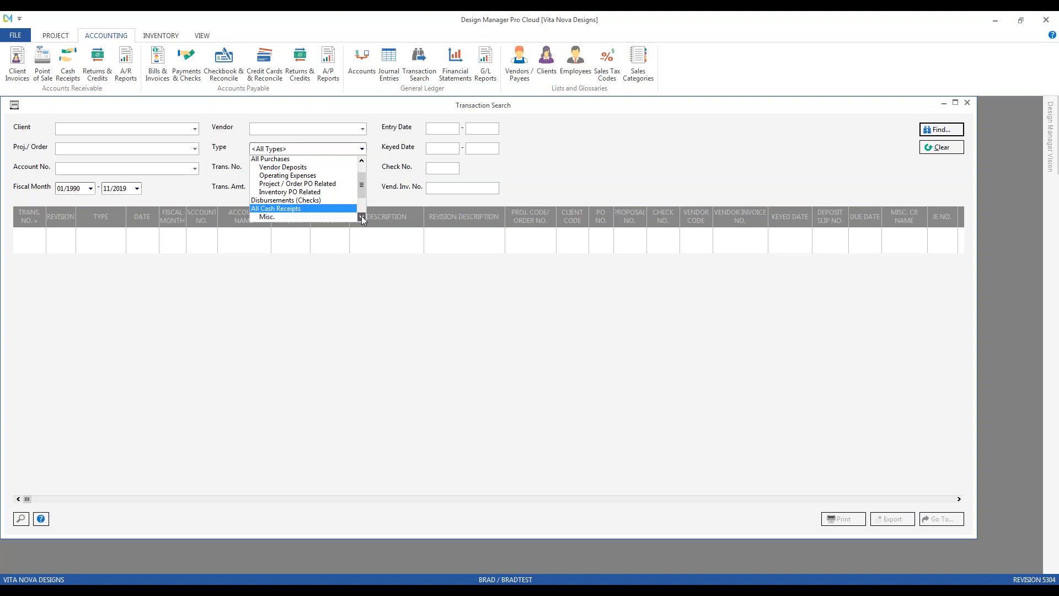
click(361, 217)
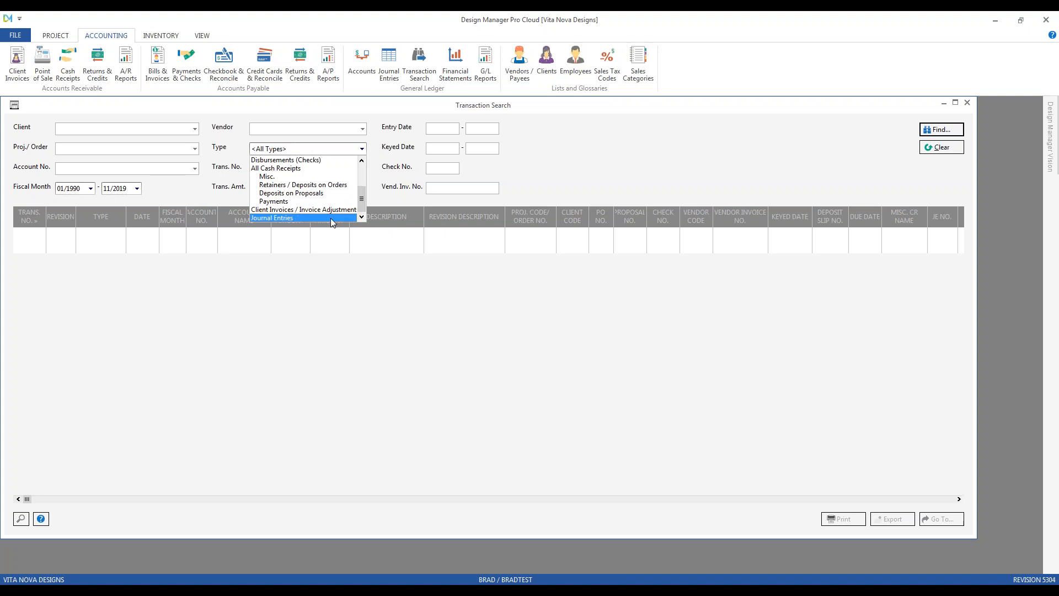
click(385, 172)
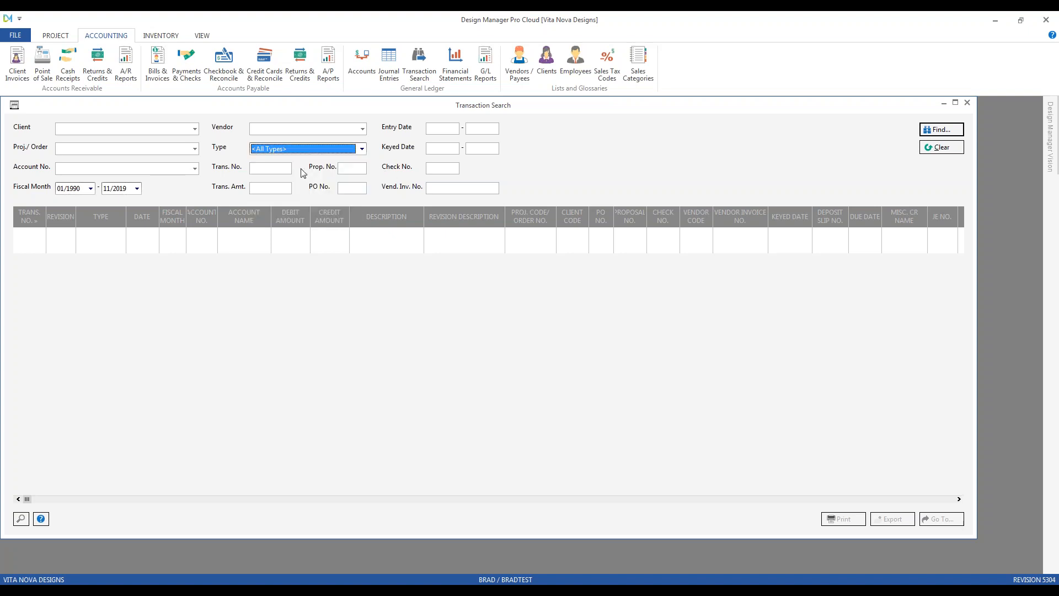
Step: Examine the transaction number, transaction amount, PO number, entry date, check number and vendor invoice number filters
click(278, 168)
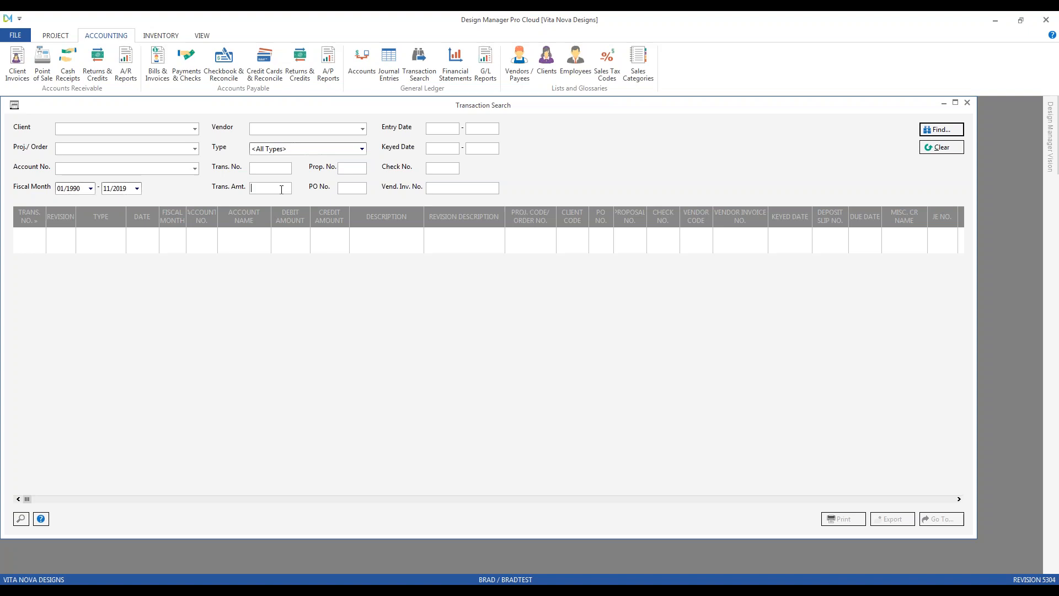
click(351, 189)
click(434, 127)
click(446, 169)
click(469, 188)
Step: Filter by the client matching "car" and find that client's transactions of all types
text(car)
key(Down)
key(Tab)
click(940, 132)
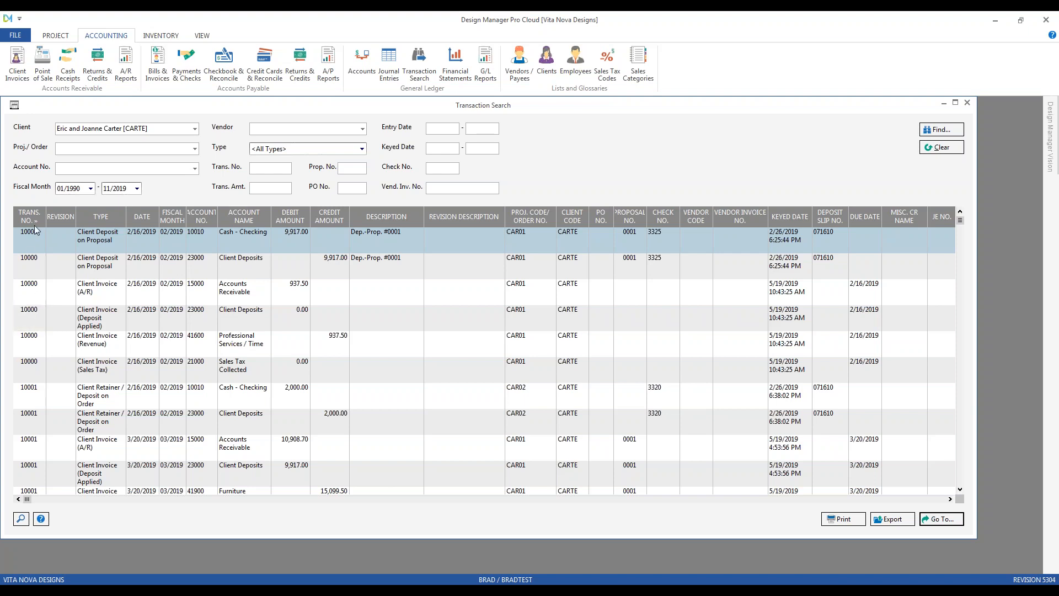
Step: Examine the transaction numbers and the revision numbers of the client retainer entries in the search results
click(178, 320)
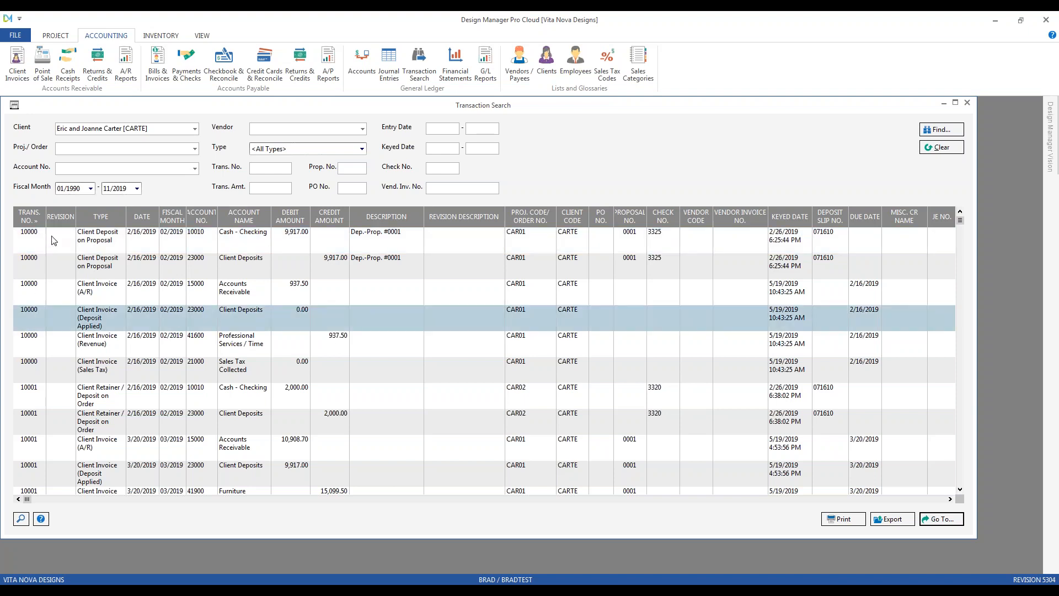
scroll(154, 324, down, 2)
scroll(154, 327, down, 3)
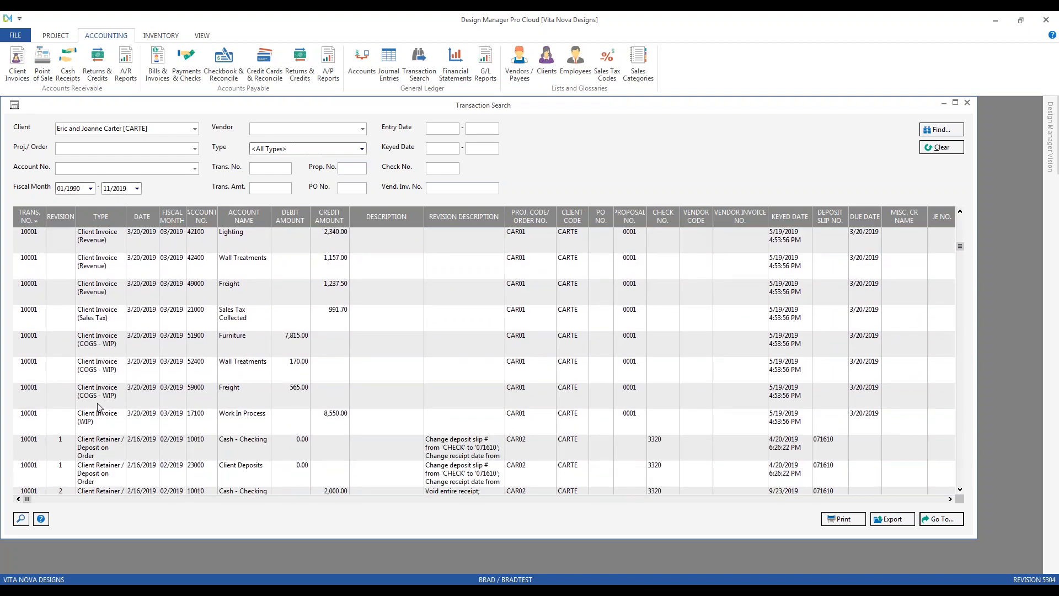
click(118, 456)
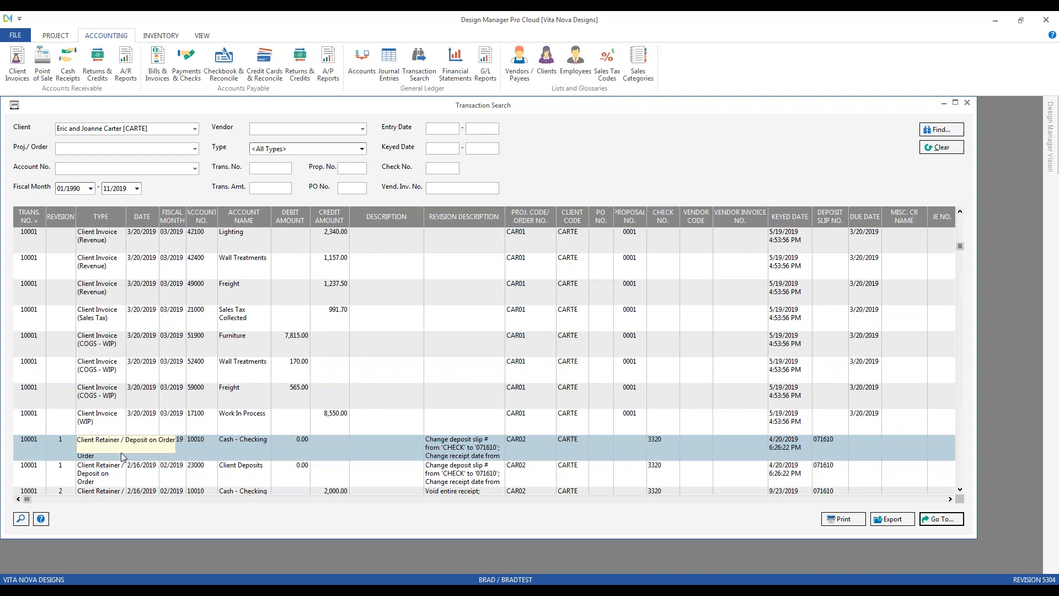
click(70, 471)
click(71, 455)
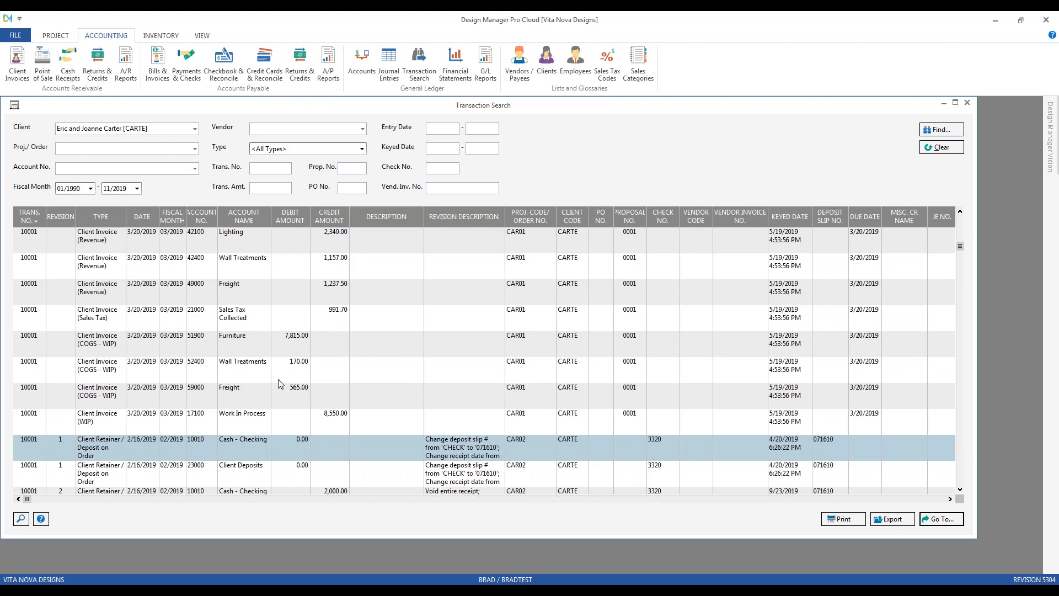
Step: Examine the type, fiscal month, account and debit and credit amount columns for the client's retainer and invoice entries
scroll(253, 293, up, 3)
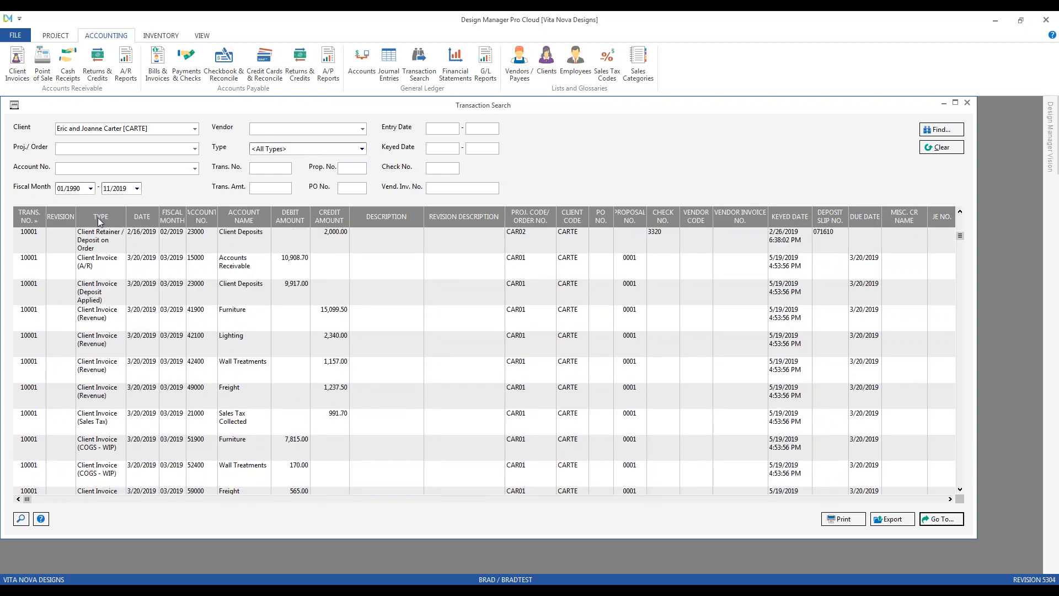
click(101, 244)
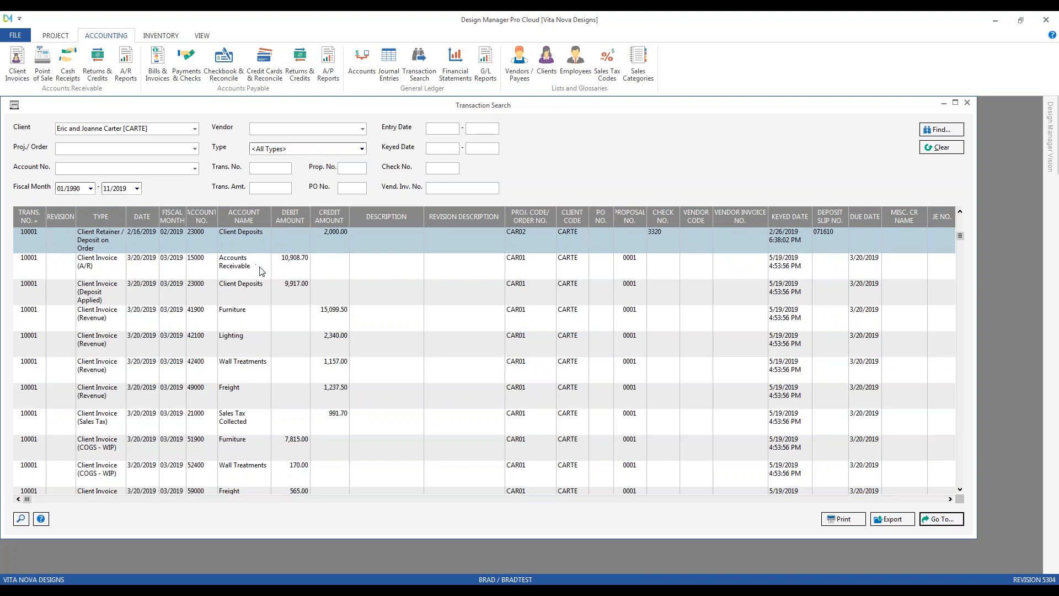
click(175, 271)
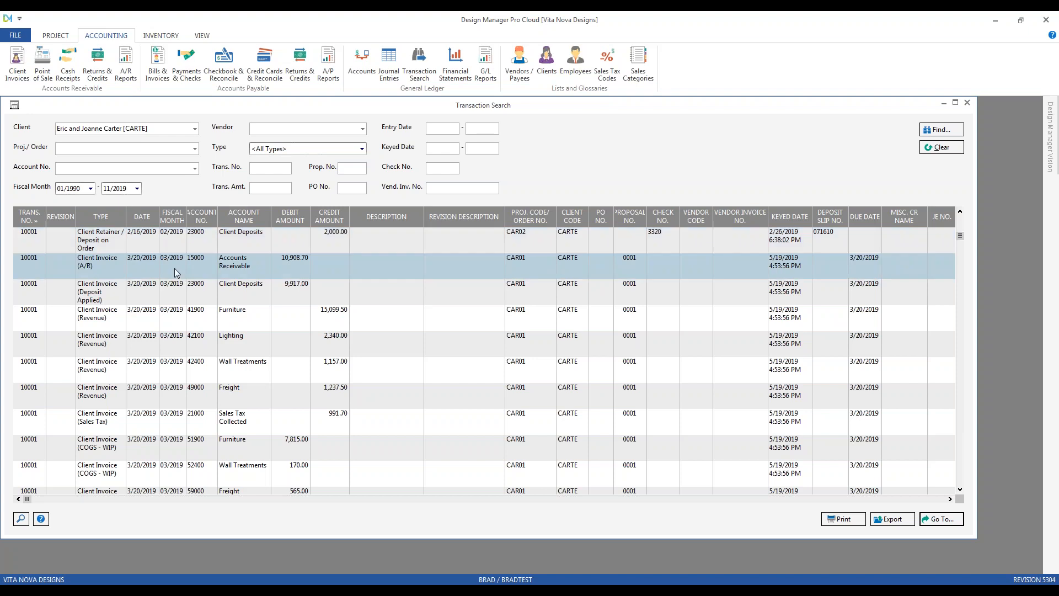
click(201, 243)
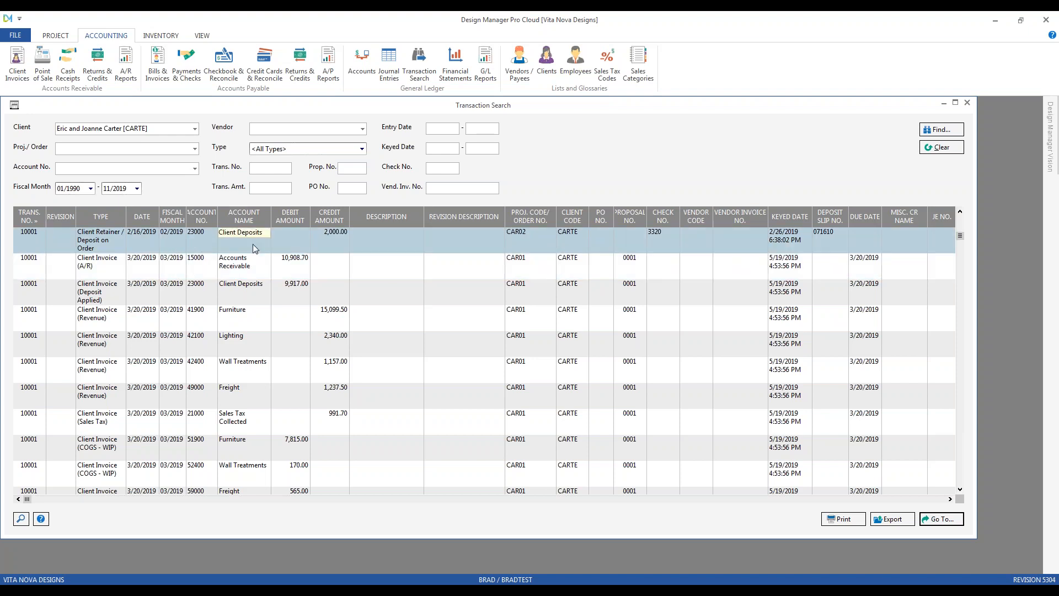
click(298, 271)
click(299, 243)
scroll(333, 265, up, 2)
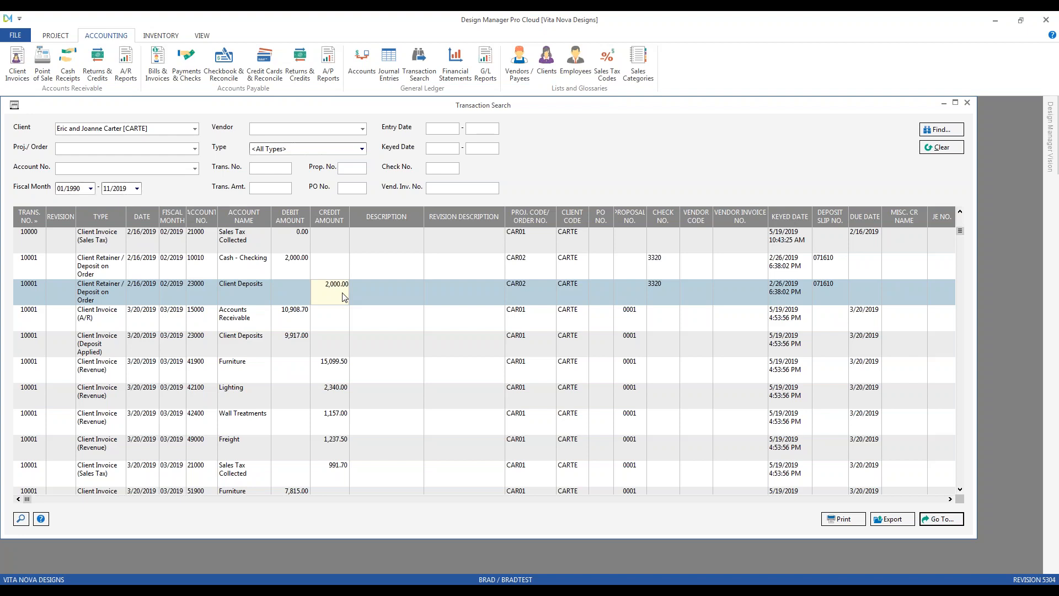
Step: Examine the description column on the proposal deposit and the revision description on the revised client retainer
click(371, 271)
scroll(371, 259, up, 2)
click(369, 251)
click(371, 267)
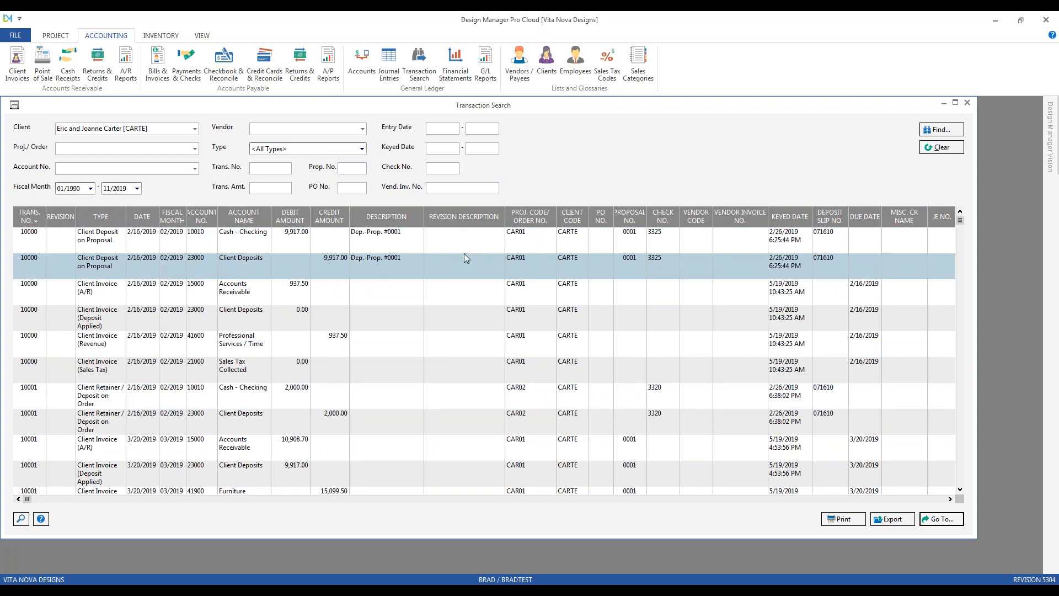
scroll(465, 253, down, 2)
scroll(465, 274, down, 4)
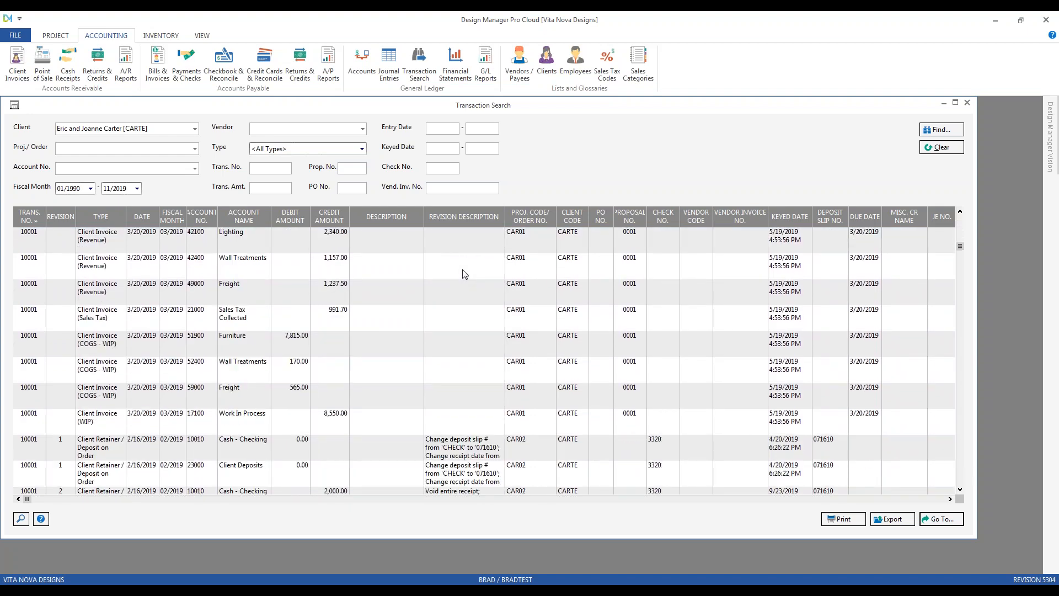
click(472, 450)
click(469, 422)
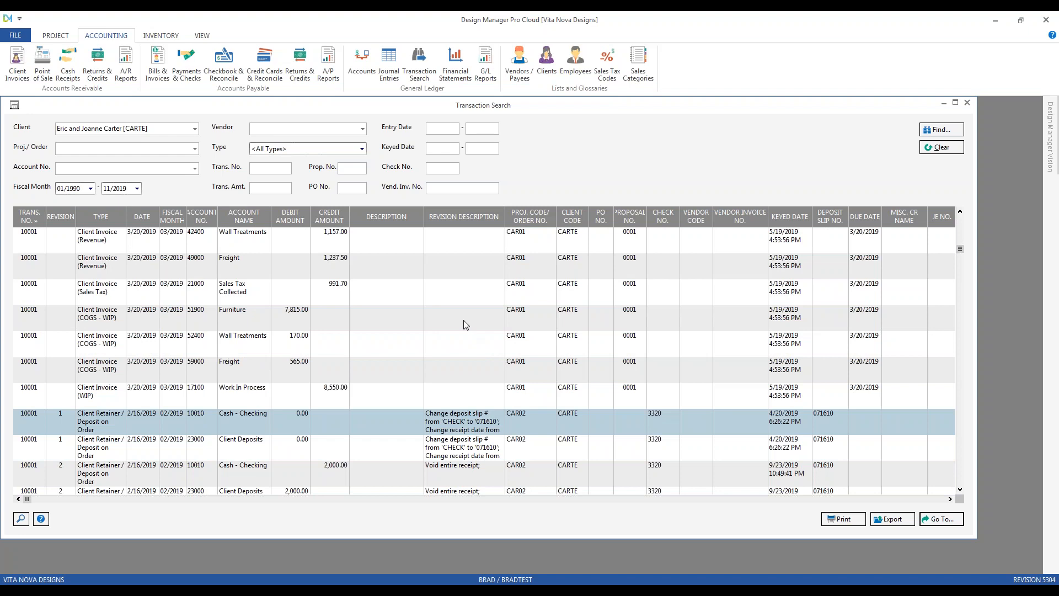
Step: Examine the remaining result columns from project code, check number and keyed date through payment reference and keying user
click(525, 251)
click(534, 415)
click(573, 278)
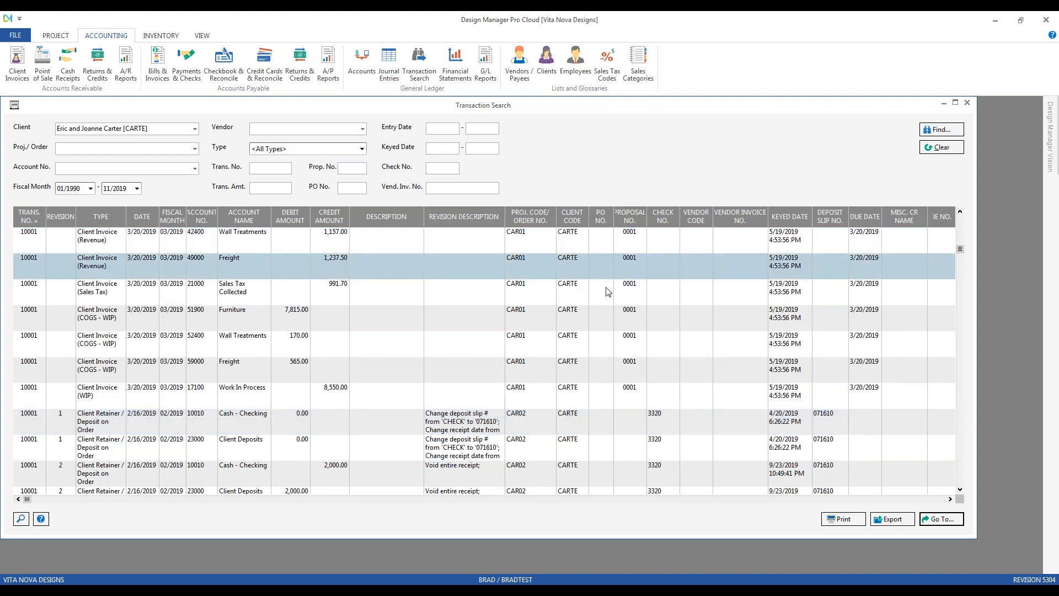
click(658, 426)
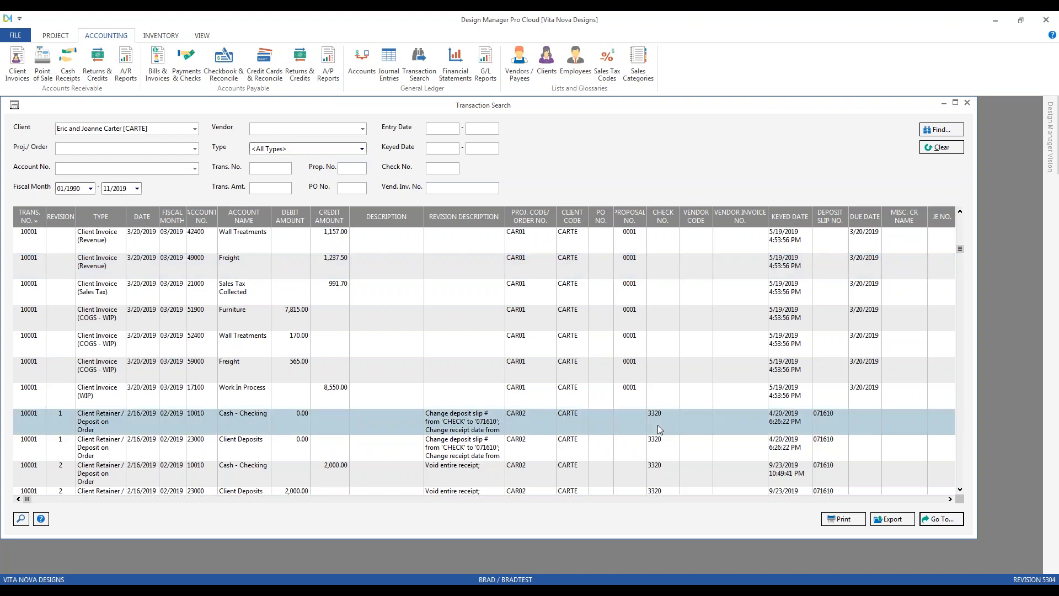
click(742, 243)
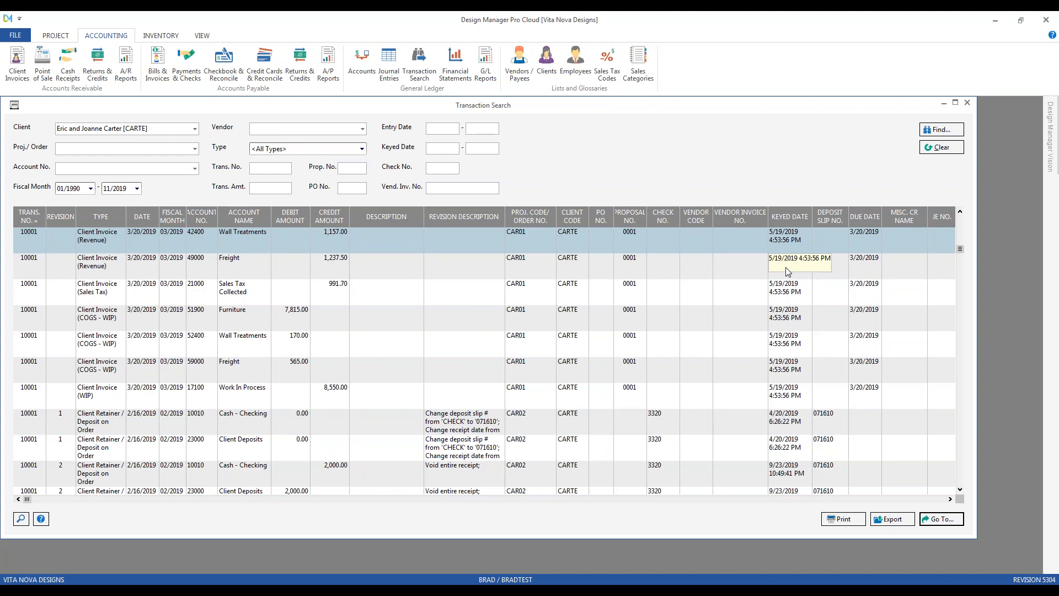
click(858, 292)
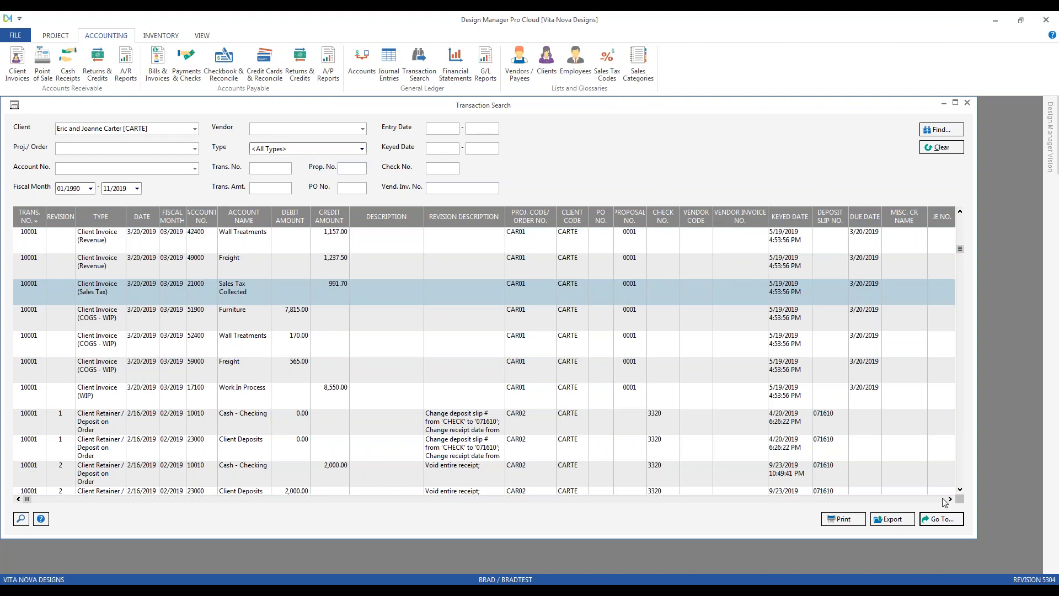
click(940, 499)
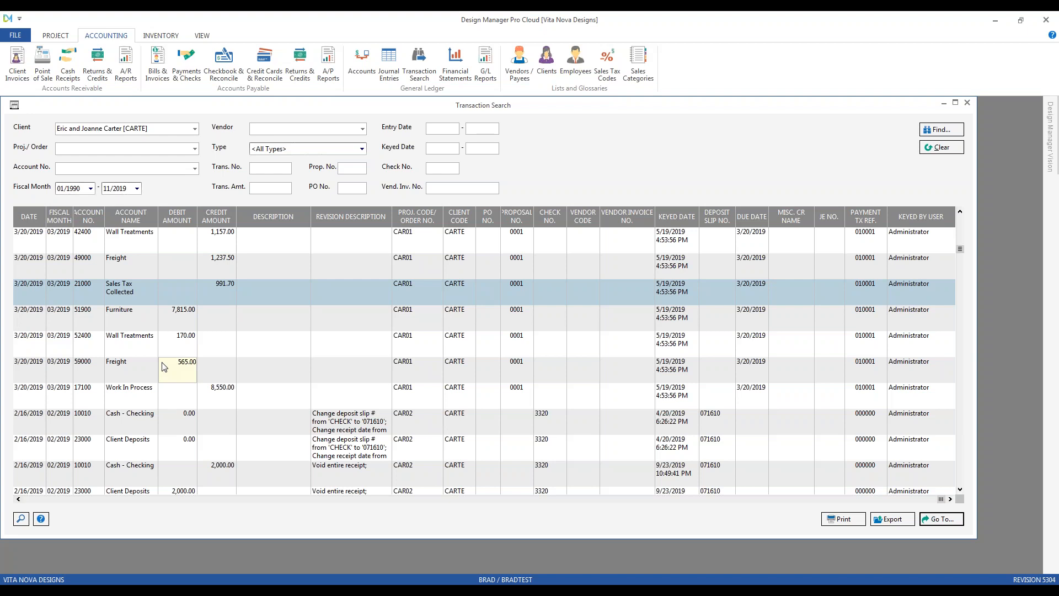
Step: Filter the client's transactions to All Cash Receipts with transaction number 10001 and run the search
click(363, 149)
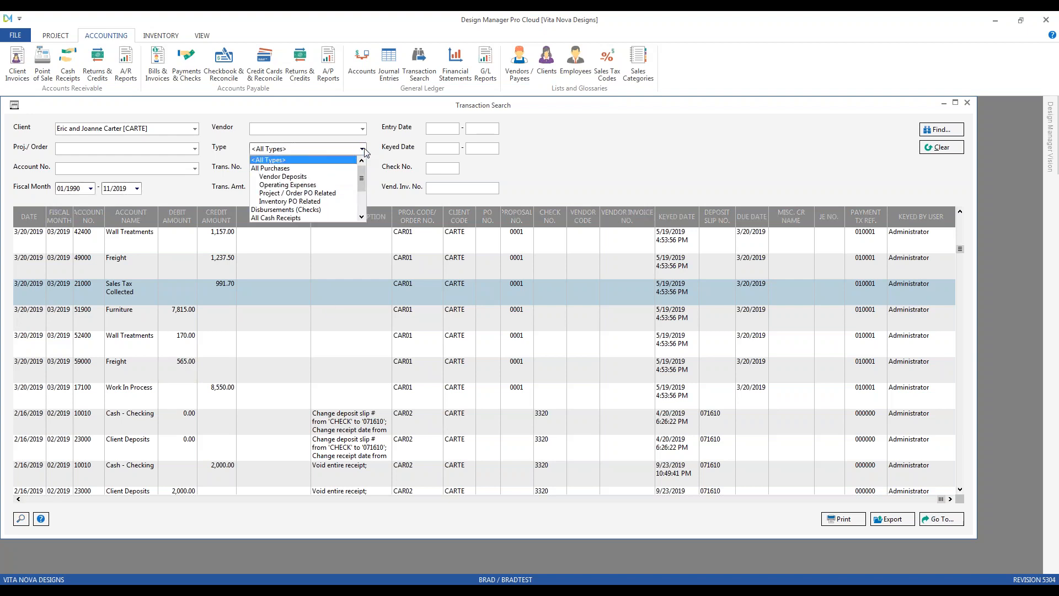
click(315, 218)
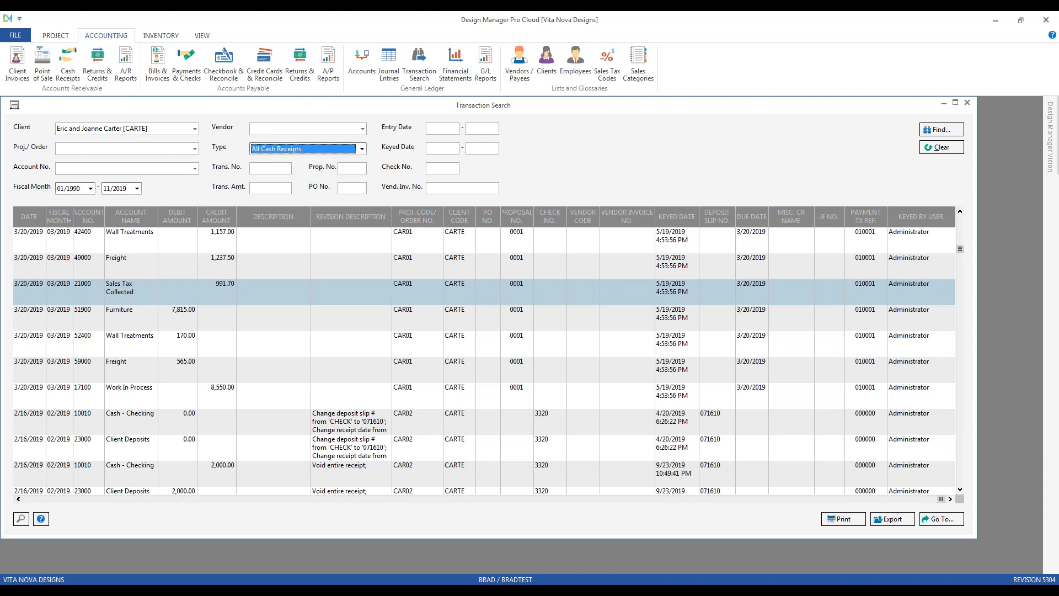
click(272, 169)
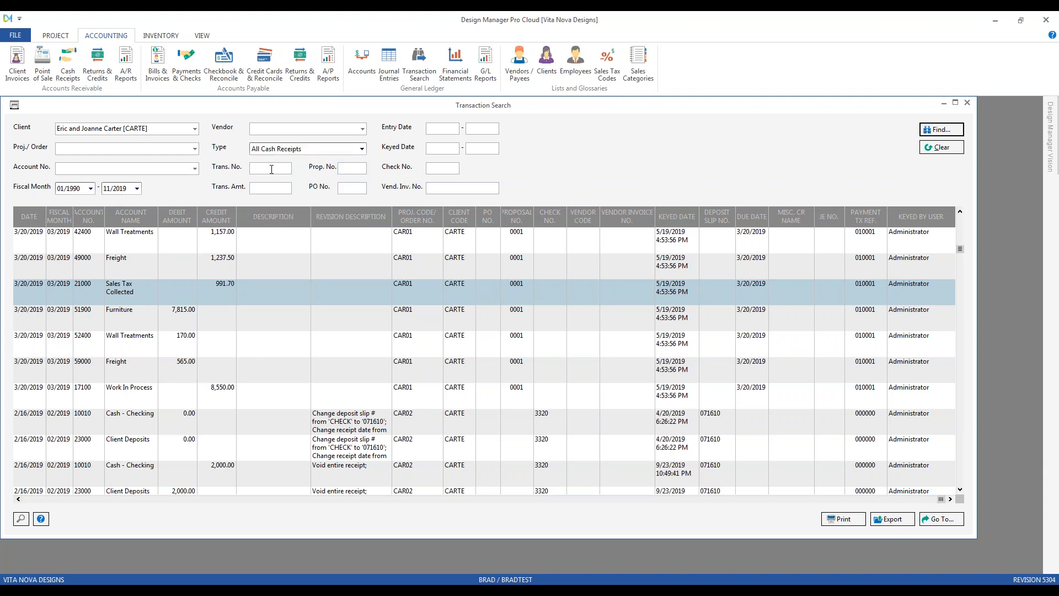
text(10001)
key(Return)
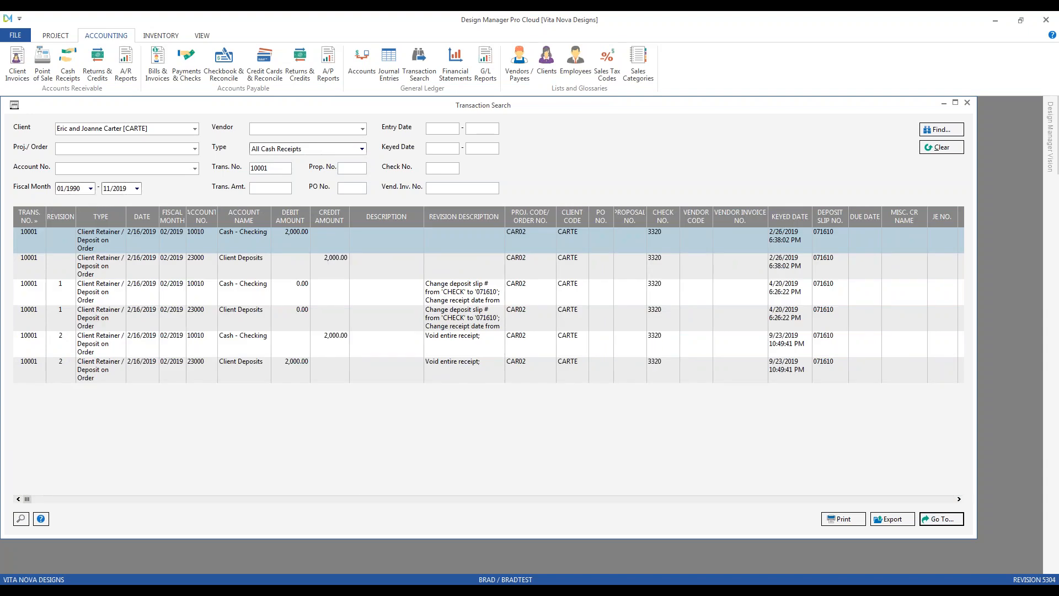
Step: Examine the revision 1 and revision 2 entries of cash receipt 10001 in the search results
click(74, 298)
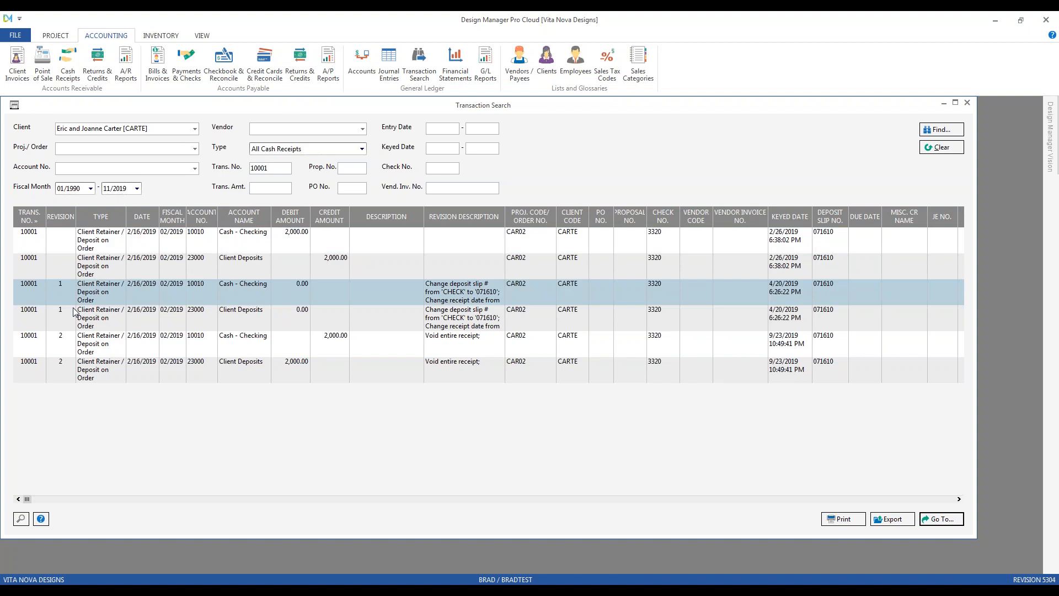
click(77, 310)
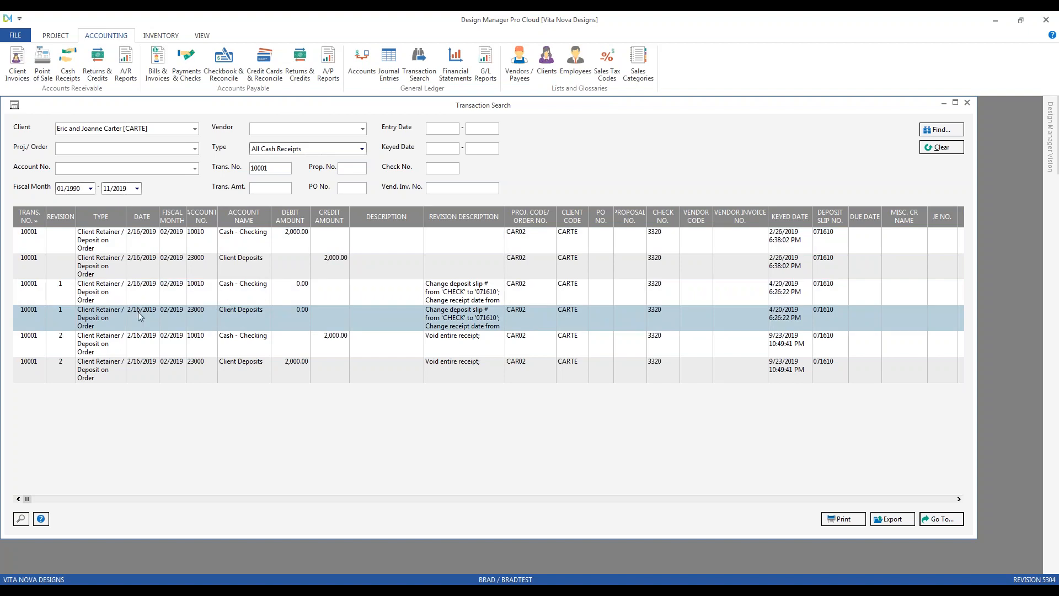
click(117, 348)
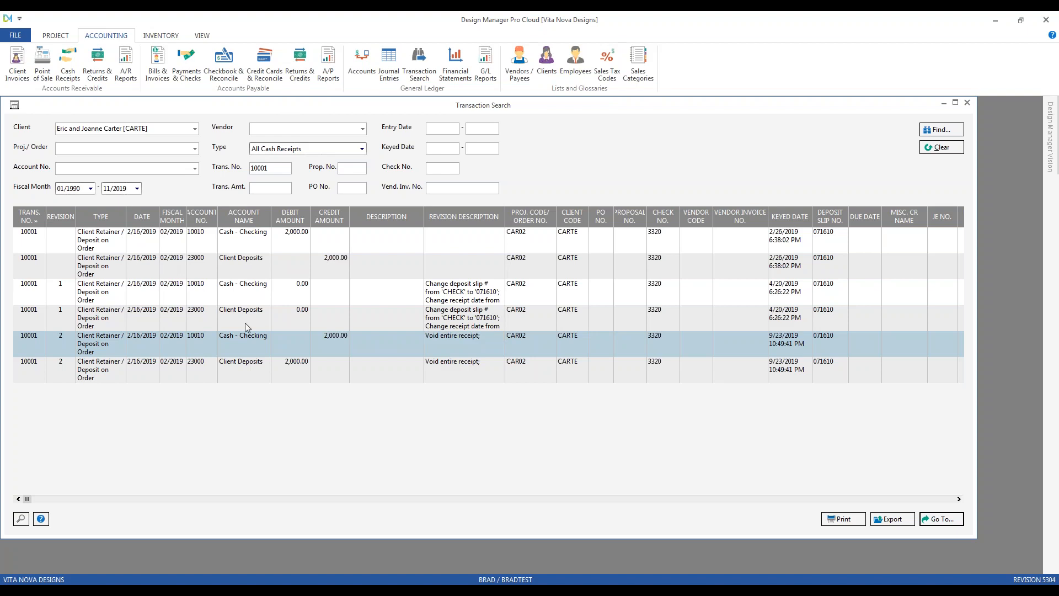
Step: Check the existing cash receipts for reference number 10001, and close the Cash Receipts window
click(73, 77)
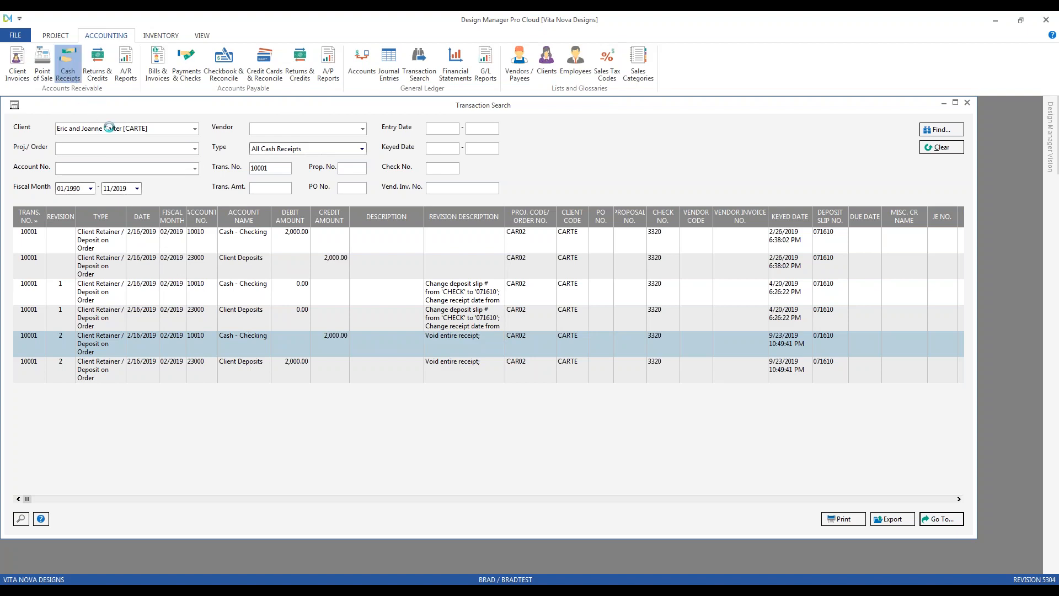
click(55, 128)
drag(78, 112, 258, 155)
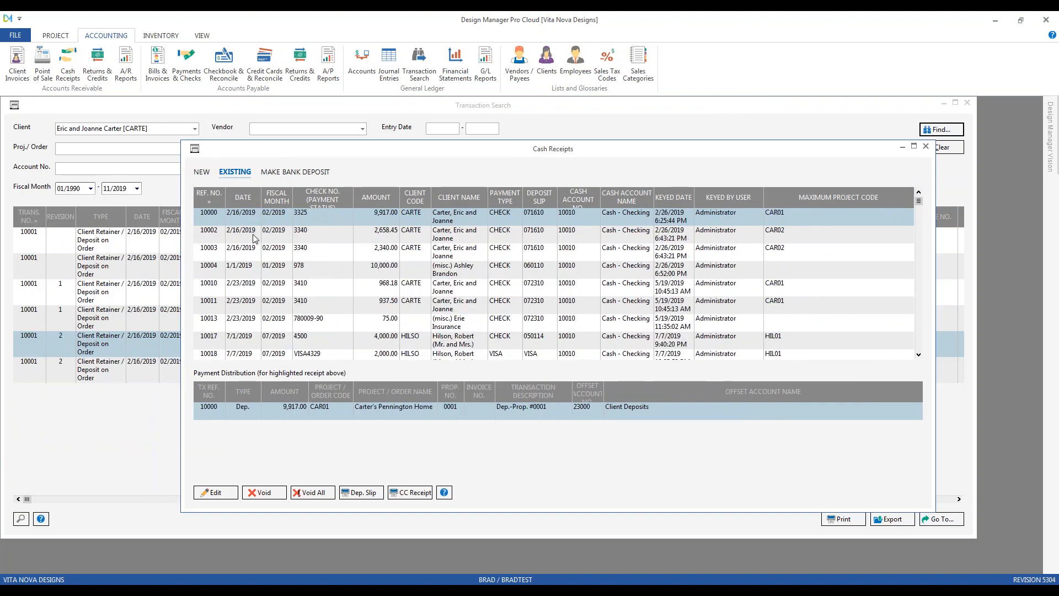
click(215, 232)
click(925, 146)
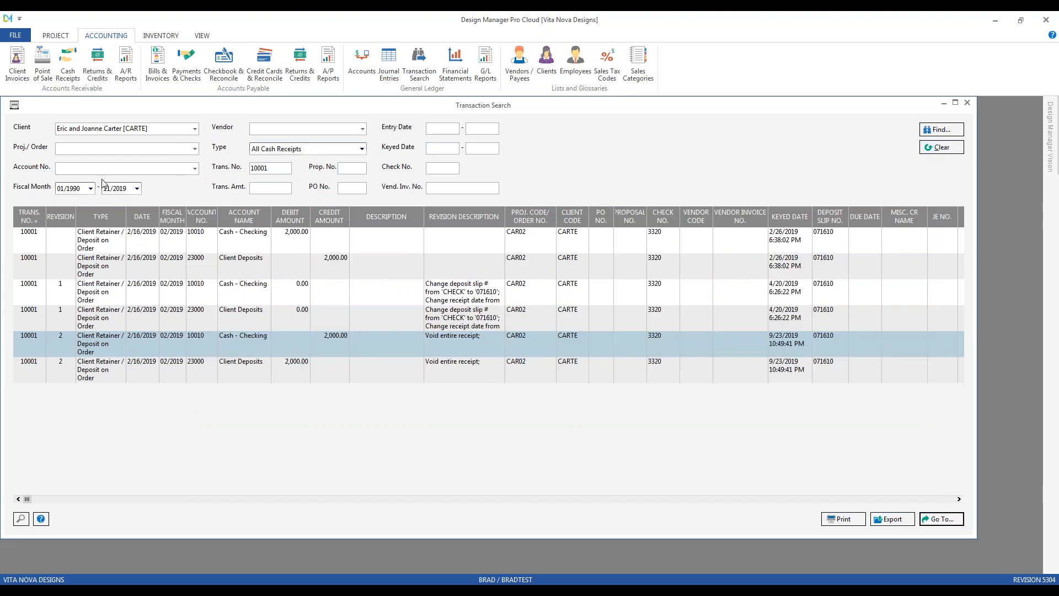
Step: Review the deposits and retainers in the project status of CAR02, and close the Project Status and Projects windows
click(57, 36)
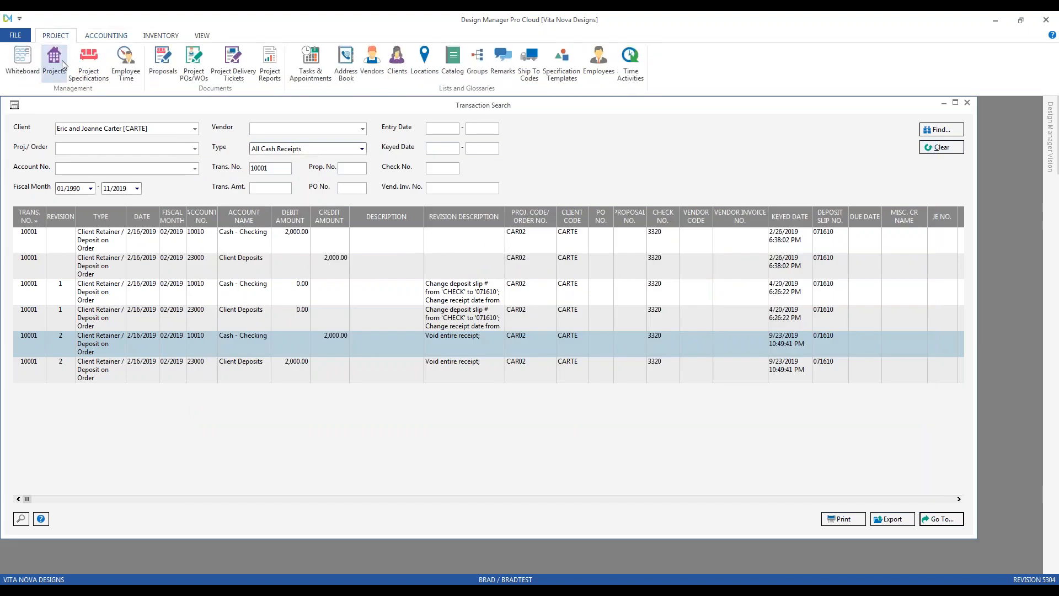
click(53, 59)
click(121, 189)
click(298, 425)
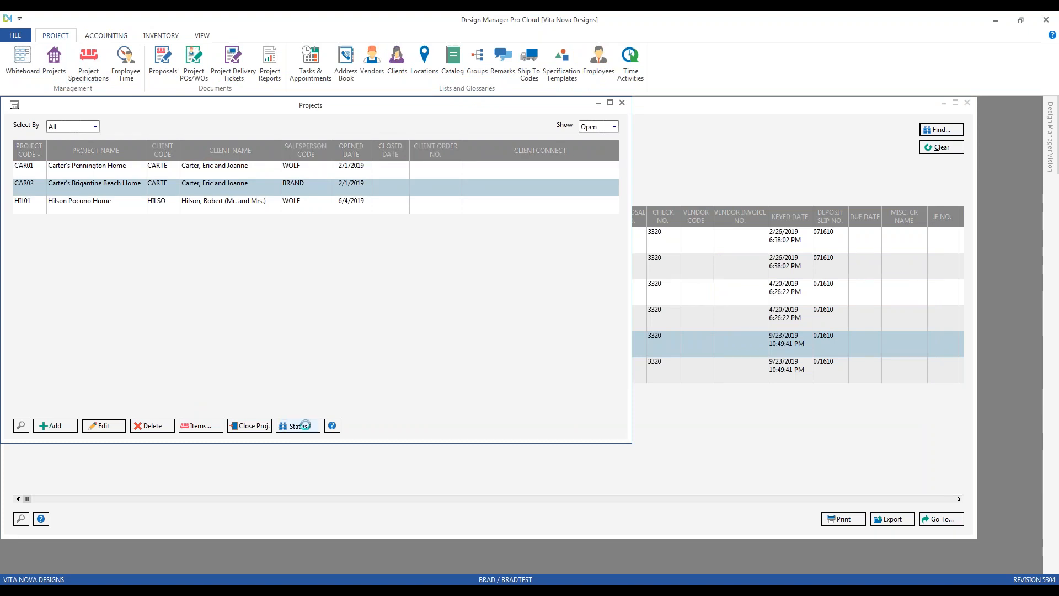
drag(168, 115, 267, 153)
click(218, 187)
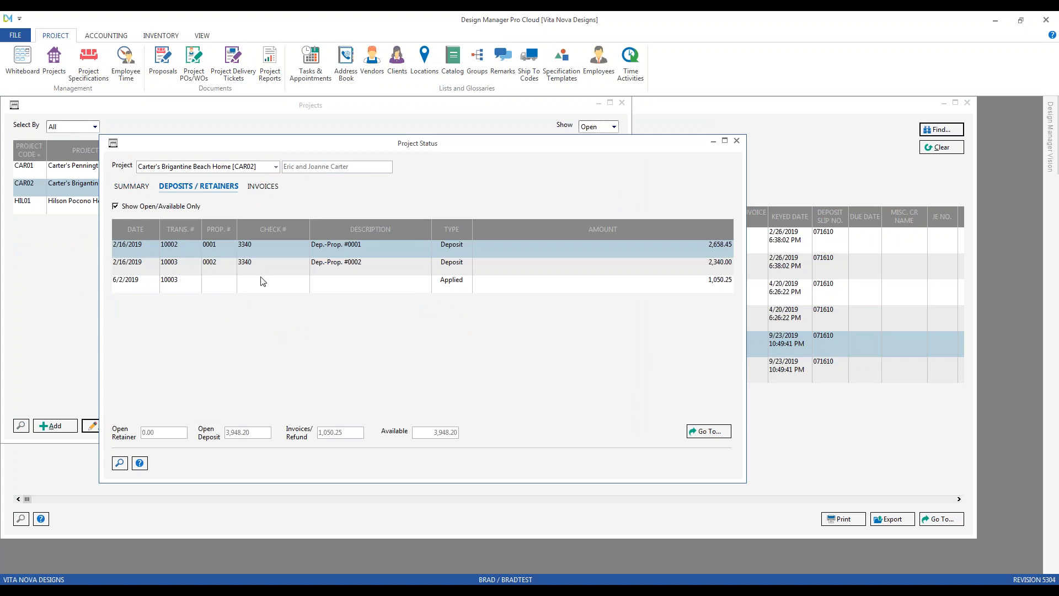
click(737, 140)
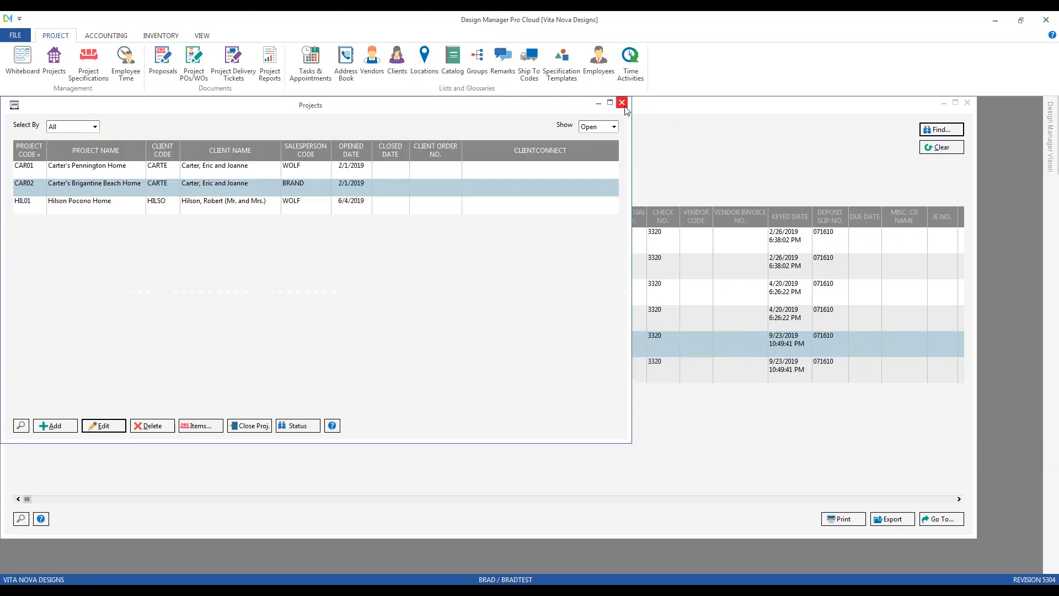
click(622, 103)
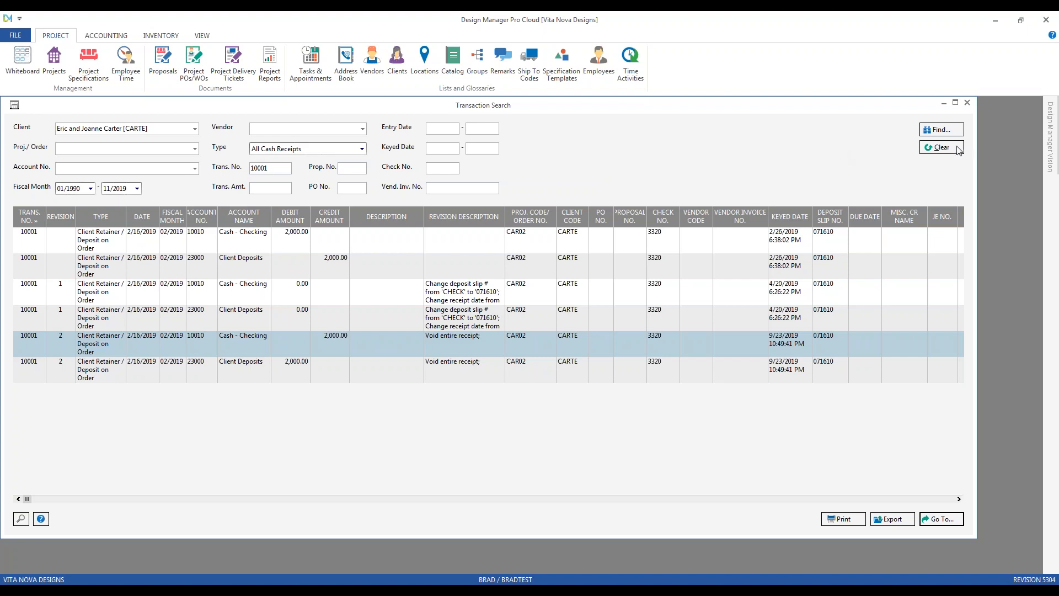
Step: Clear the search criteria and search for all transaction types of the same client
key(alt+c)
text(eric)
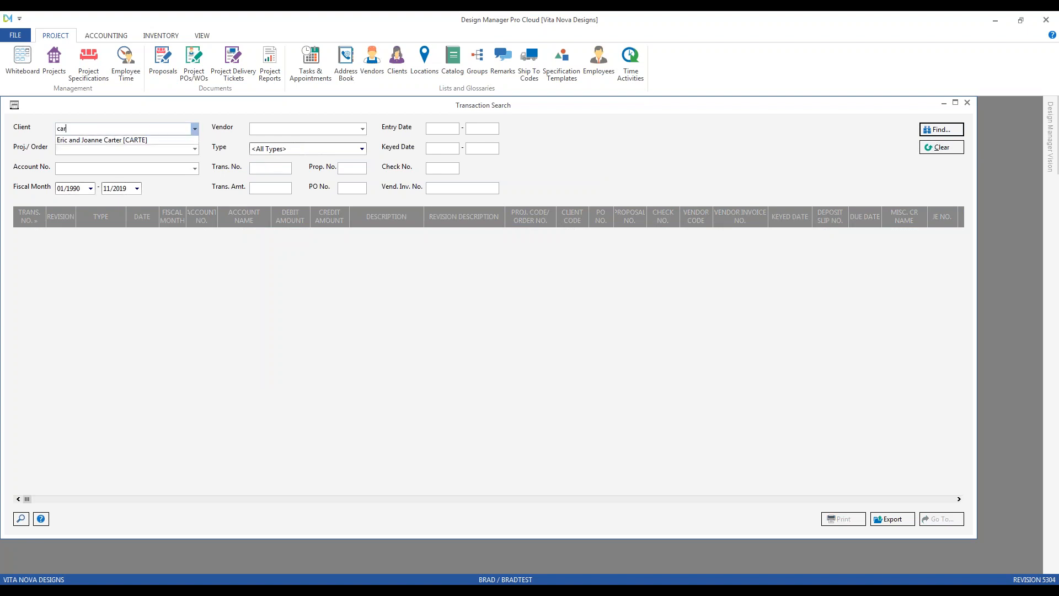
key(Tab)
key(Return)
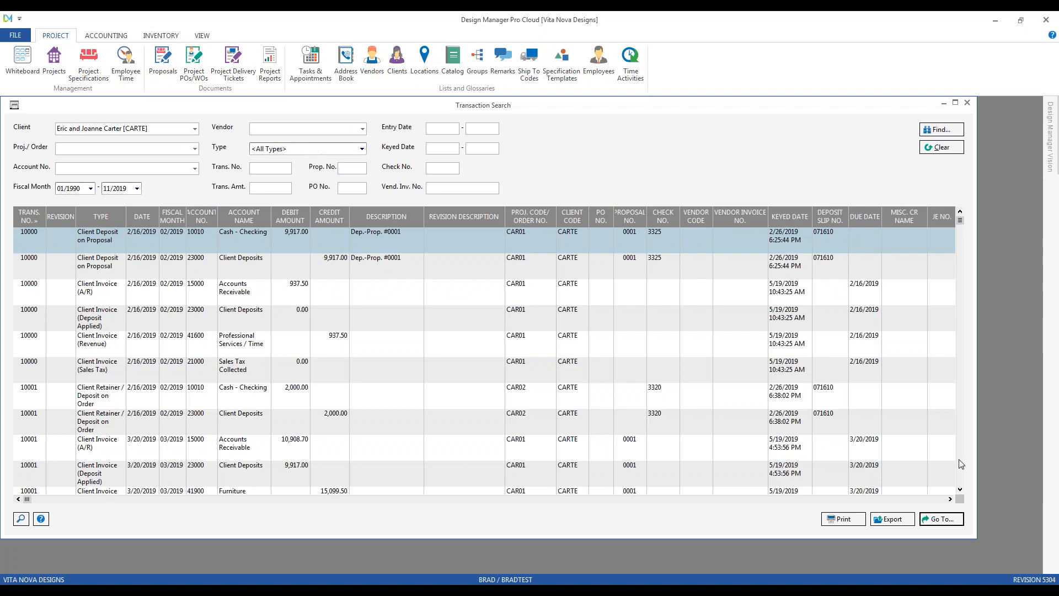
Step: Go from the cash entry of payment transaction 10027 to its source record in Cash Receipts
scroll(961, 463, down, 10)
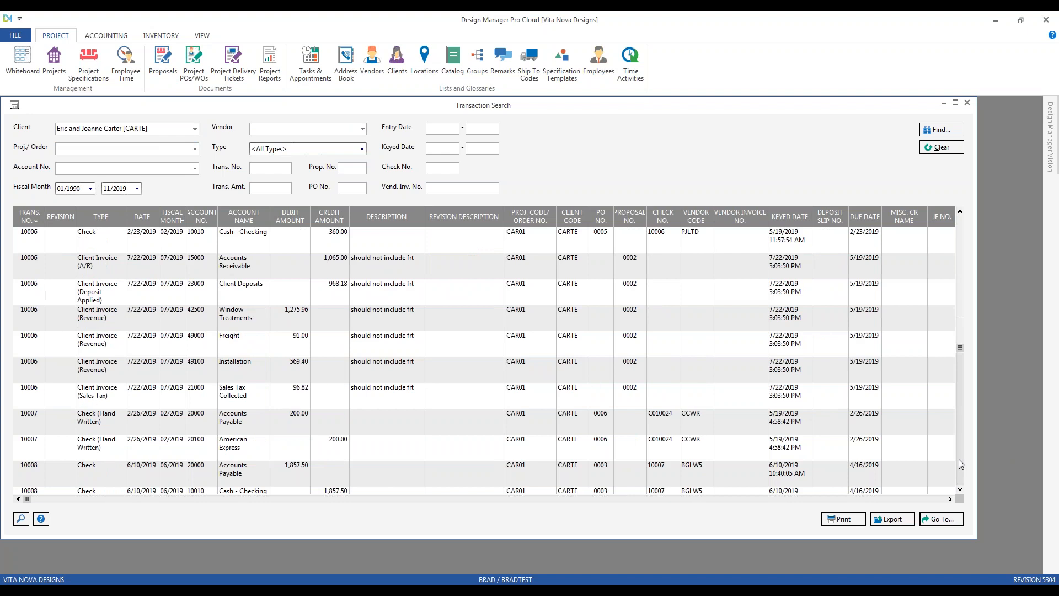
click(279, 246)
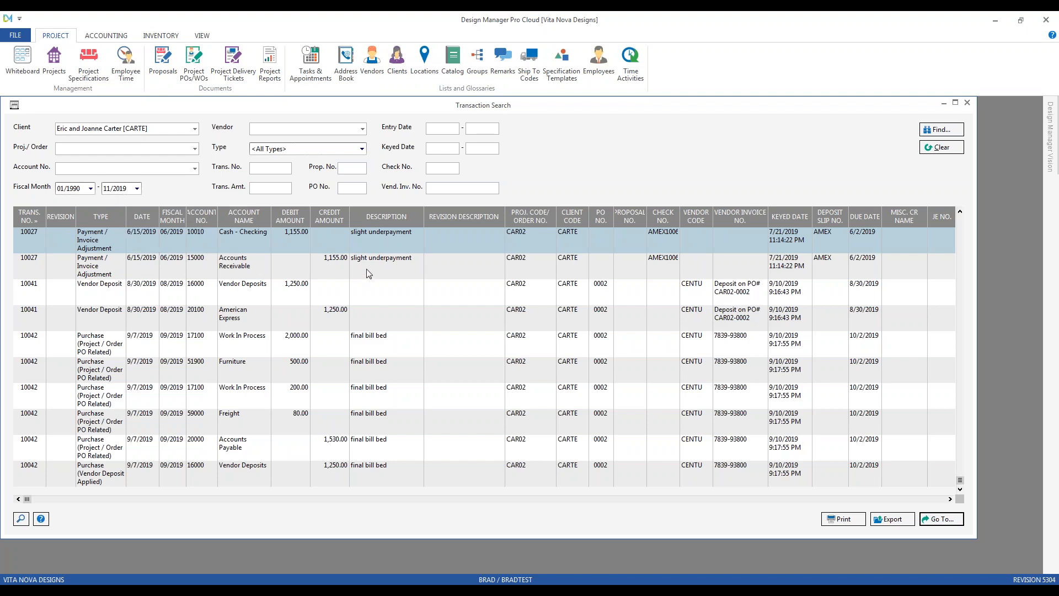
click(944, 520)
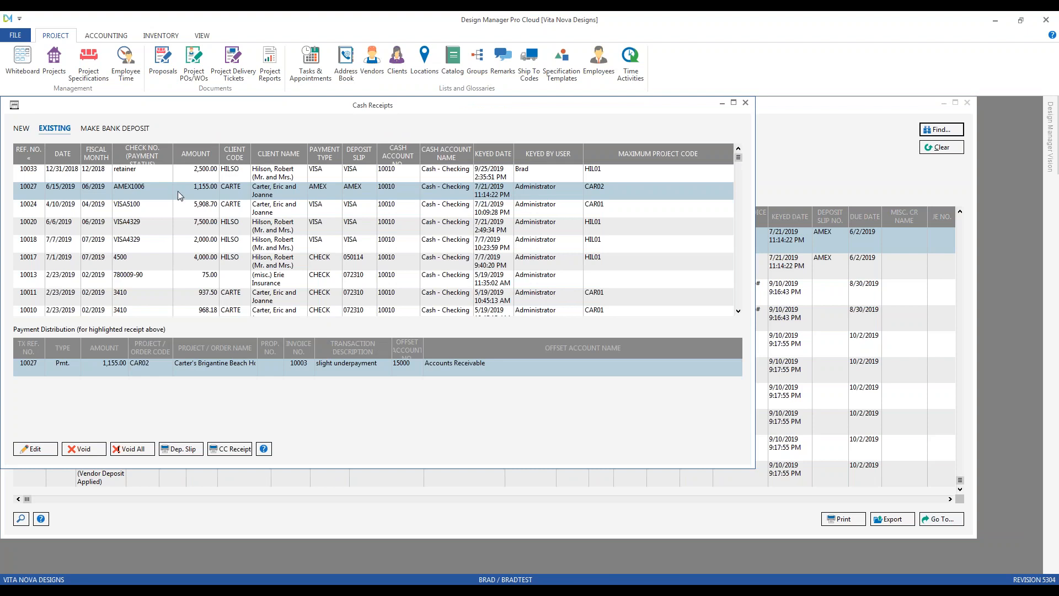
drag(156, 106, 278, 157)
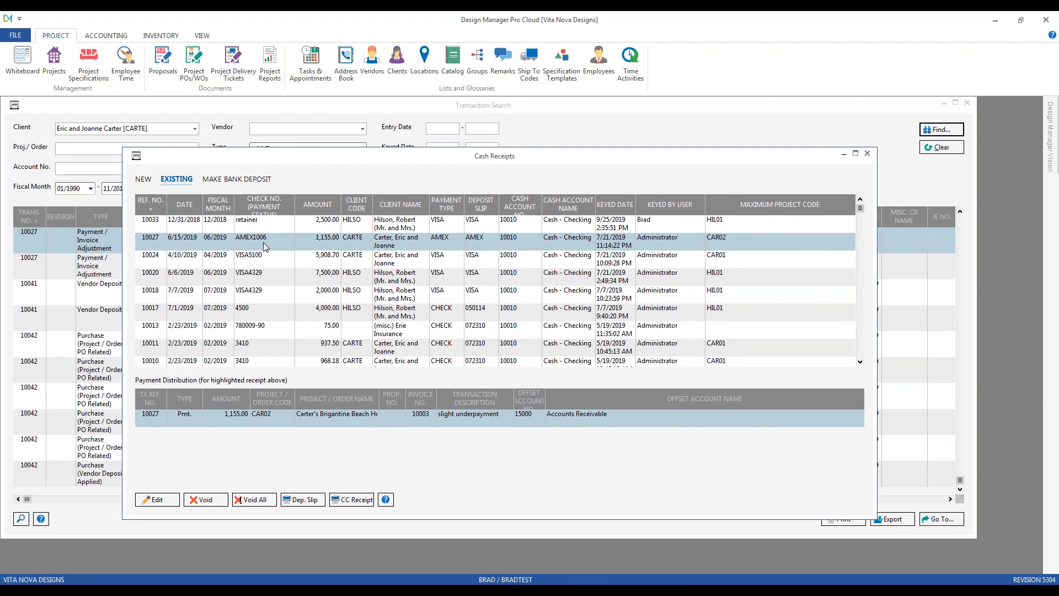
Step: Set the date of cash receipt 10027 to 6/25/2019, save it and close the Cash Receipts window
click(160, 499)
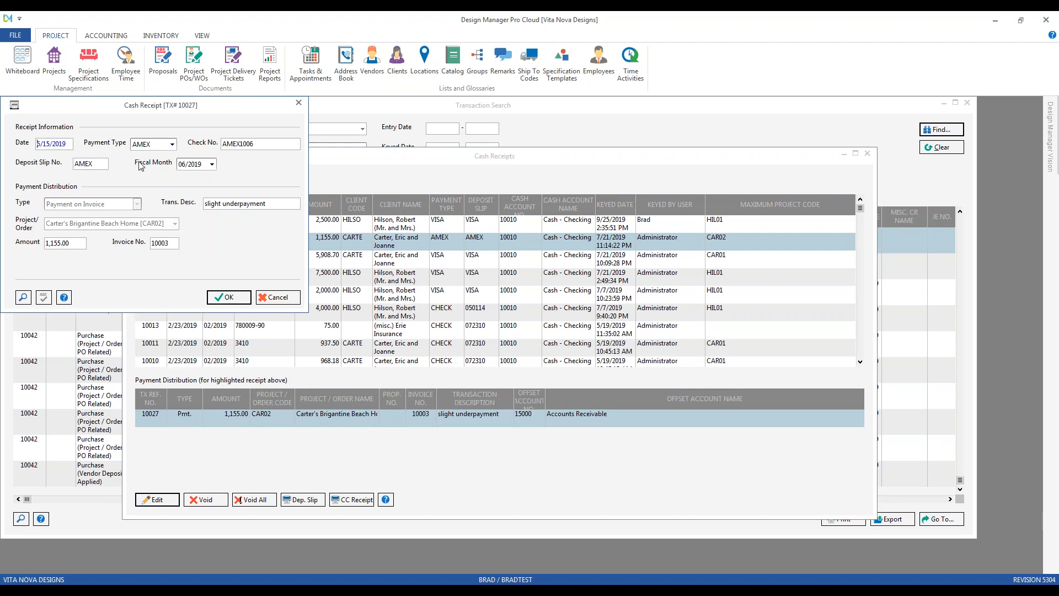
text(6/2)
click(226, 297)
click(691, 128)
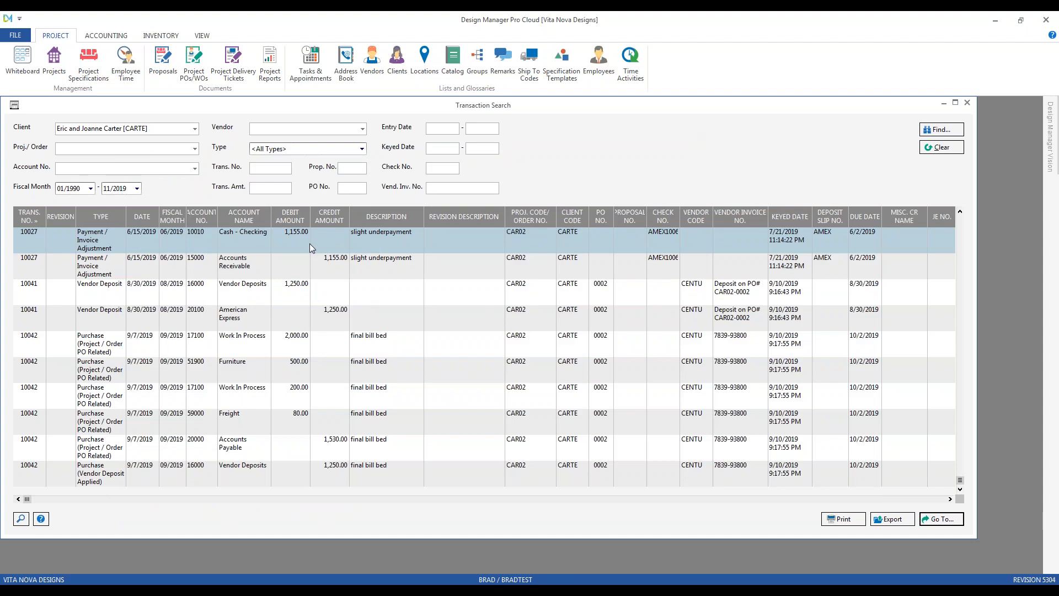
Step: Search for transaction number 10027 and examine its revision 1 entries
click(268, 169)
text(10027)
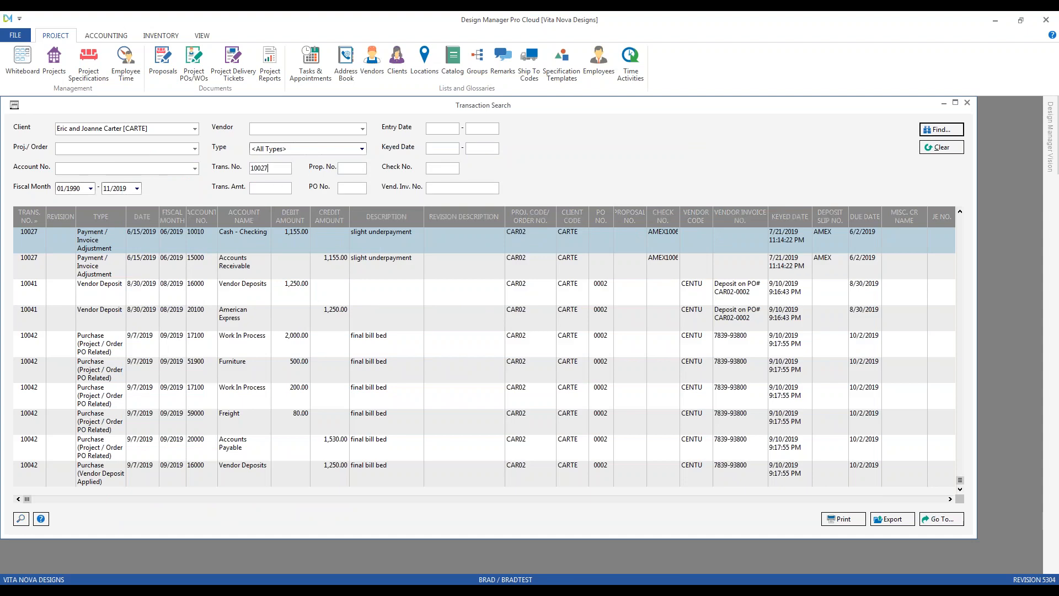
click(940, 130)
click(178, 323)
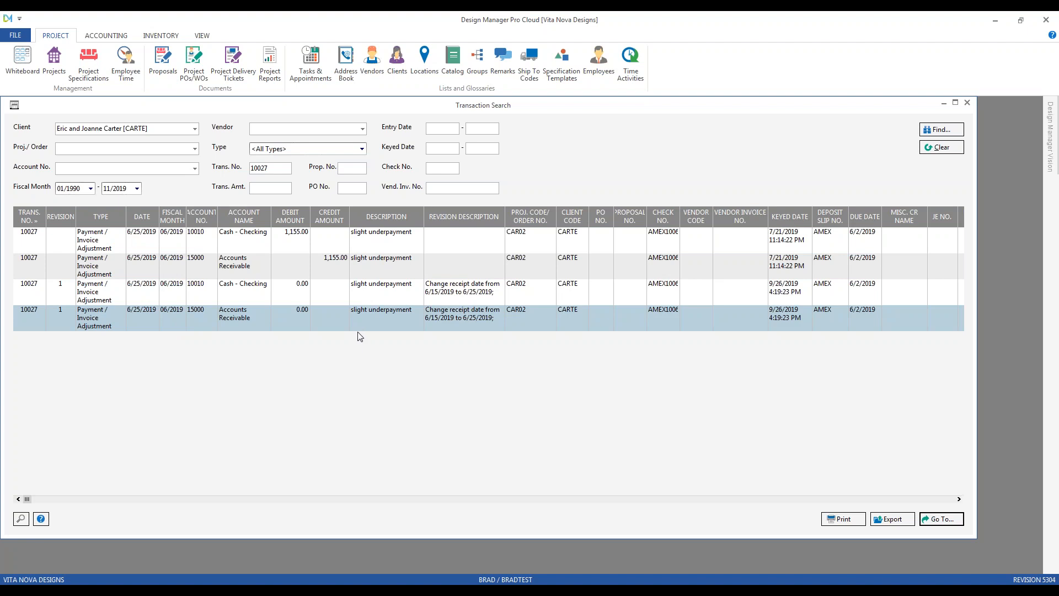
Step: Preview the Transaction Search Report for transaction 10027, and close the preview
click(849, 520)
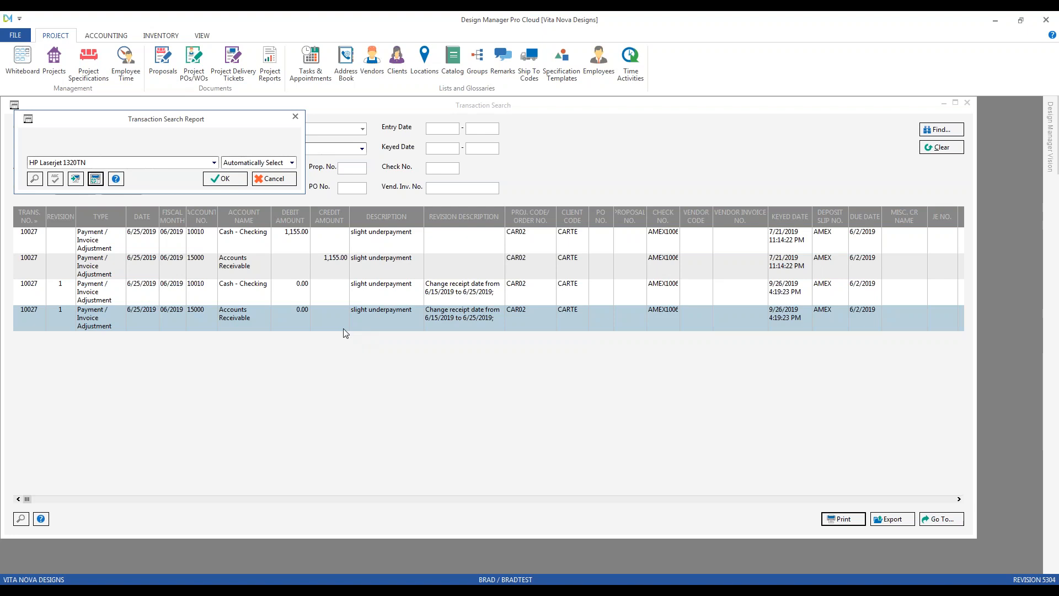
drag(173, 123, 188, 143)
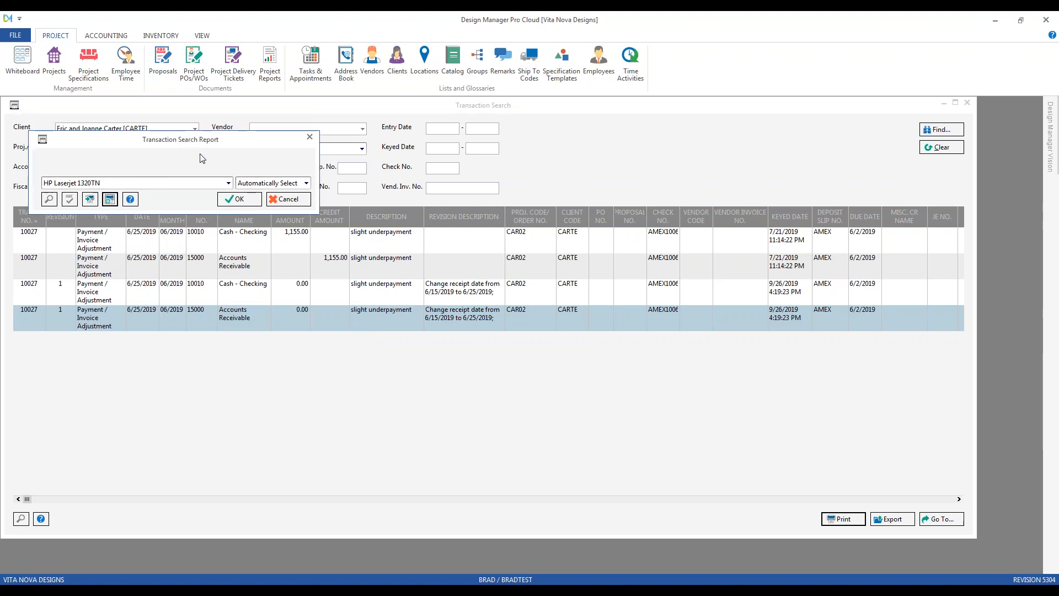
click(238, 200)
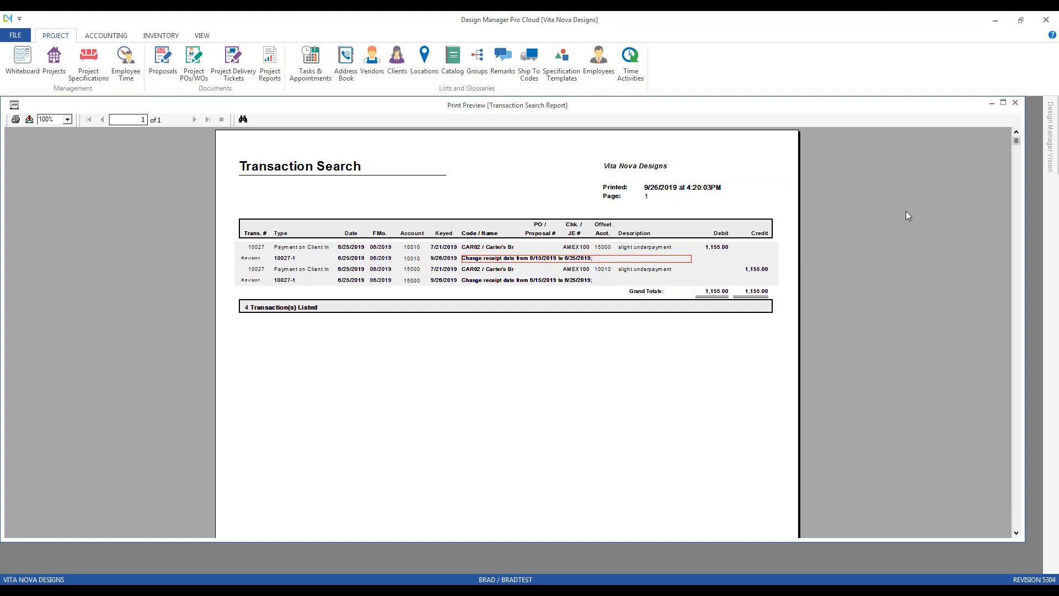
click(1015, 103)
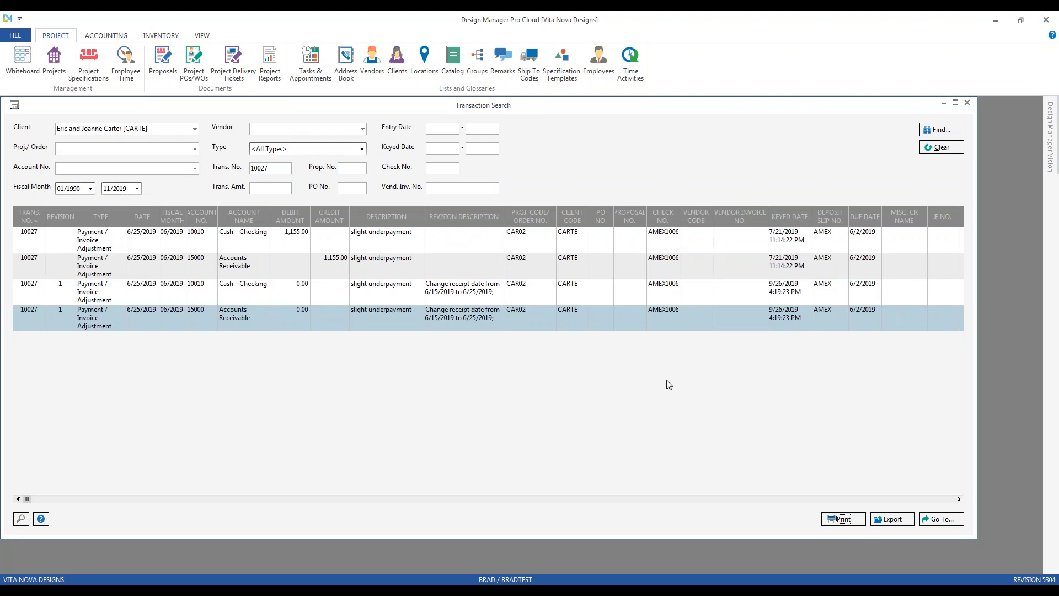
Step: Bring up the Excel workbook export for the results, cancel it, and review the columns of TRANSACTIONRESULTS.xlsx in Excel before closing it
click(896, 520)
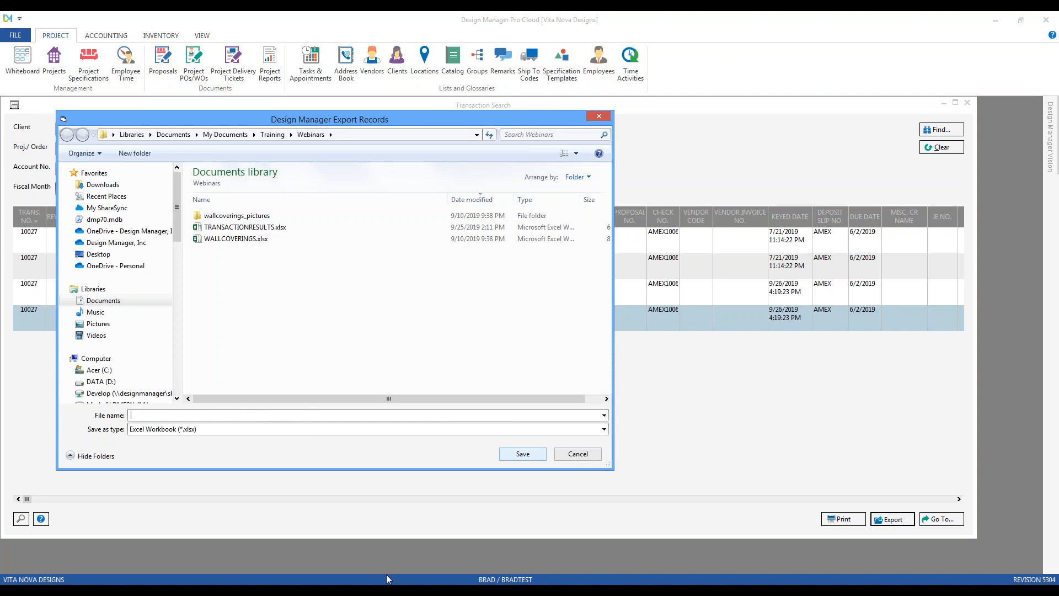
click(568, 458)
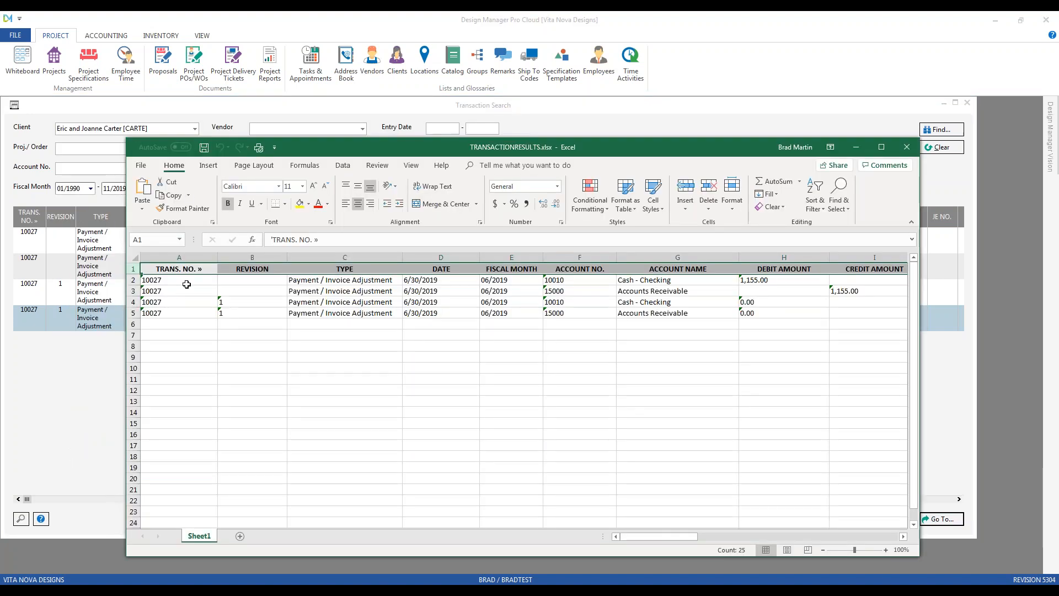
click(903, 536)
click(903, 536)
drag(903, 536, 902, 537)
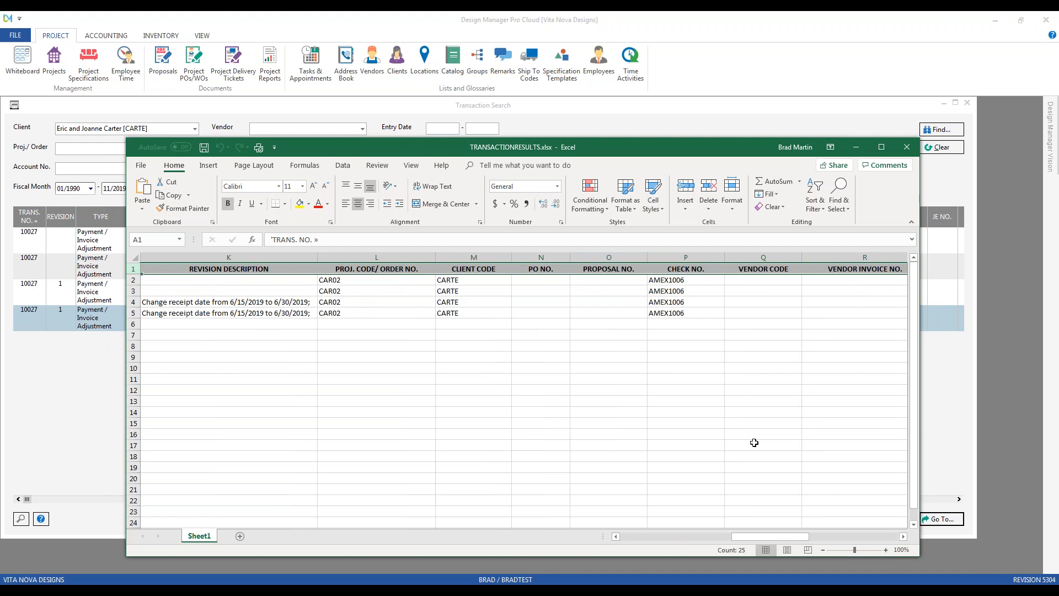
click(906, 148)
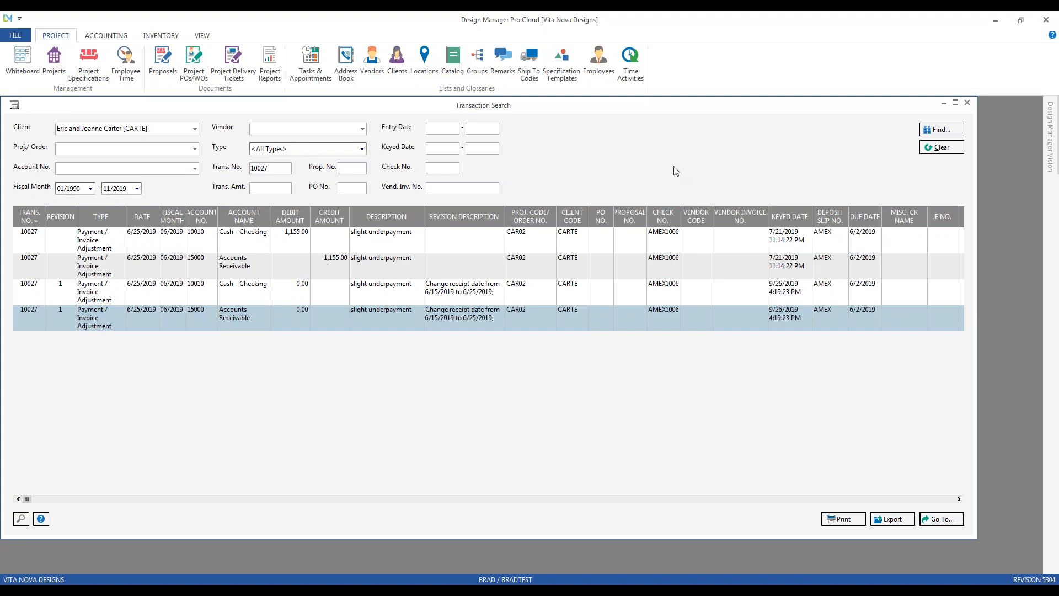
Step: Clear the search criteria and search for transactions with check number 3325
click(945, 148)
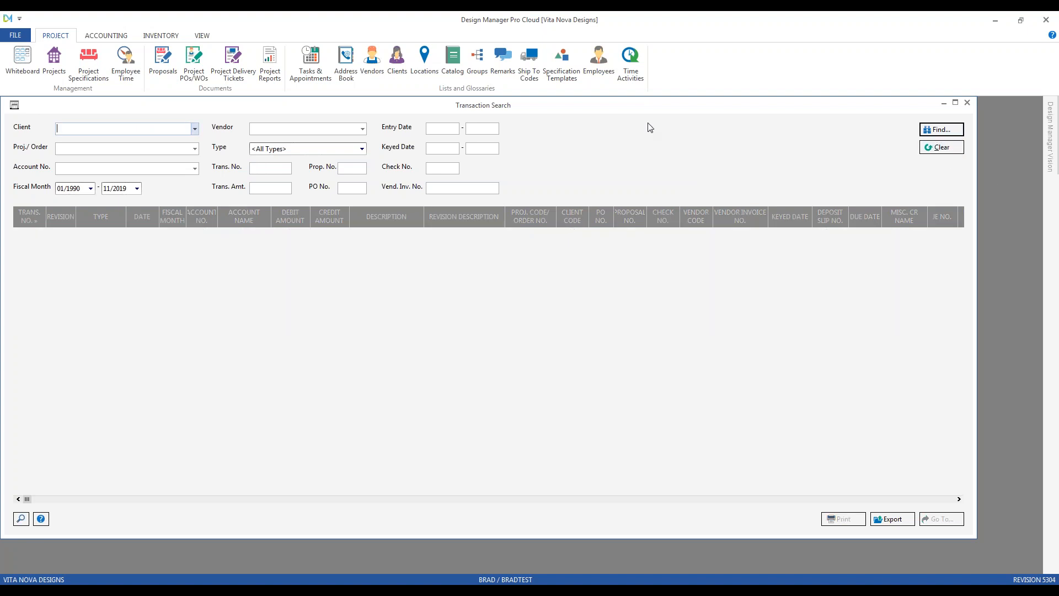
click(469, 169)
text(3325)
key(Return)
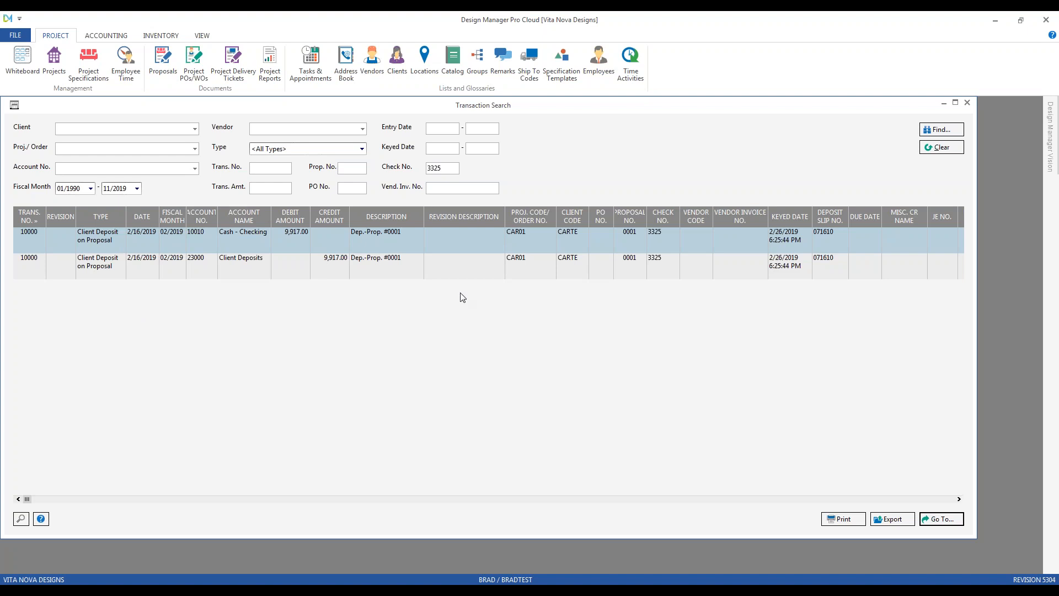
Step: Clear the search criteria and results for check number 3325
click(633, 250)
click(939, 148)
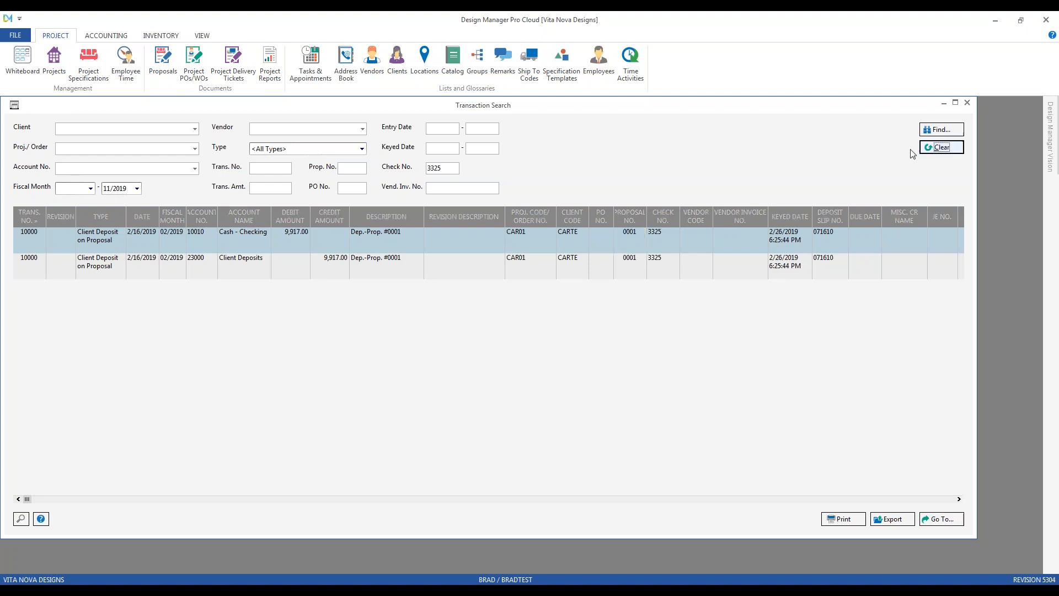
click(442, 168)
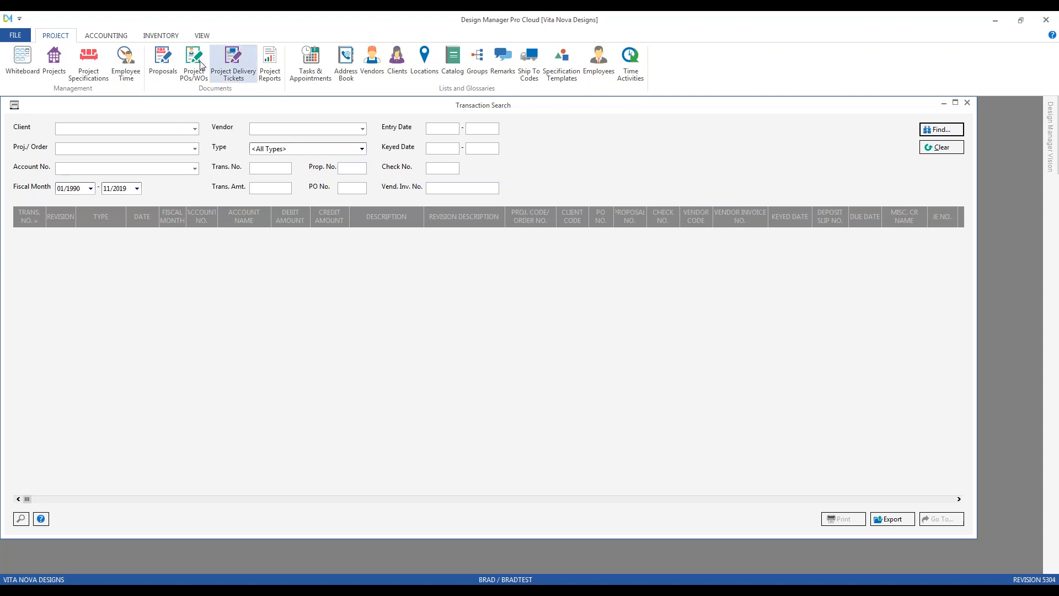
Step: Look up the America's Mattress check in the Checkbook for 02/2019, and close the Checkbook
click(118, 36)
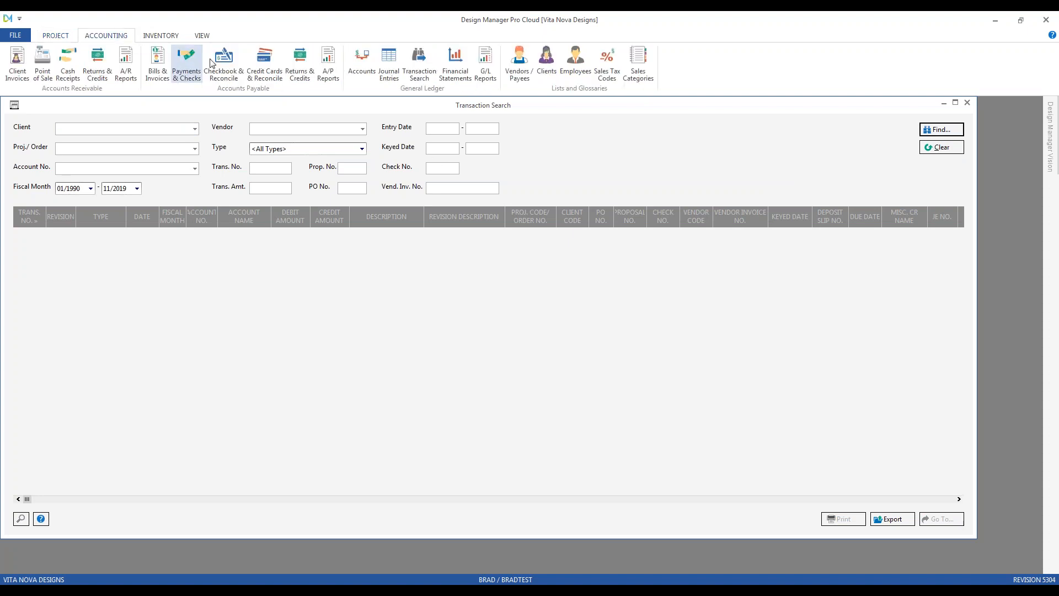
click(236, 67)
click(251, 172)
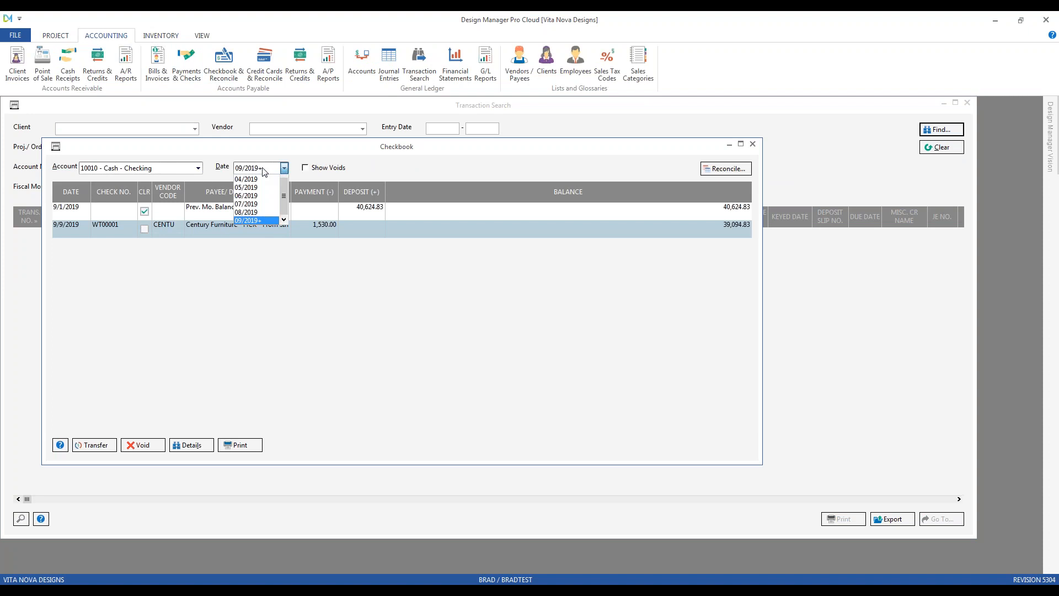
click(257, 187)
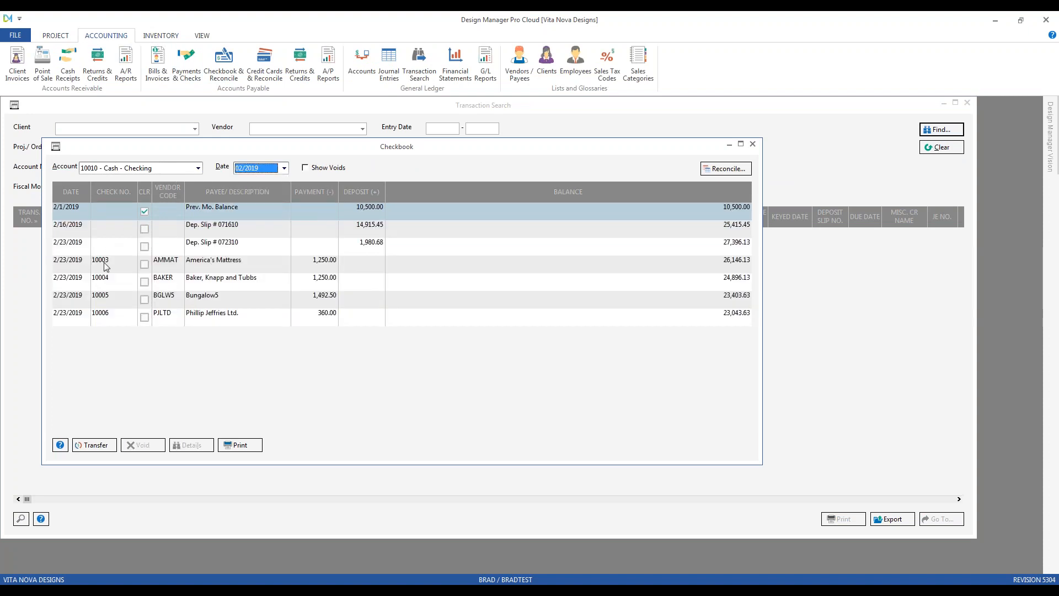
click(181, 266)
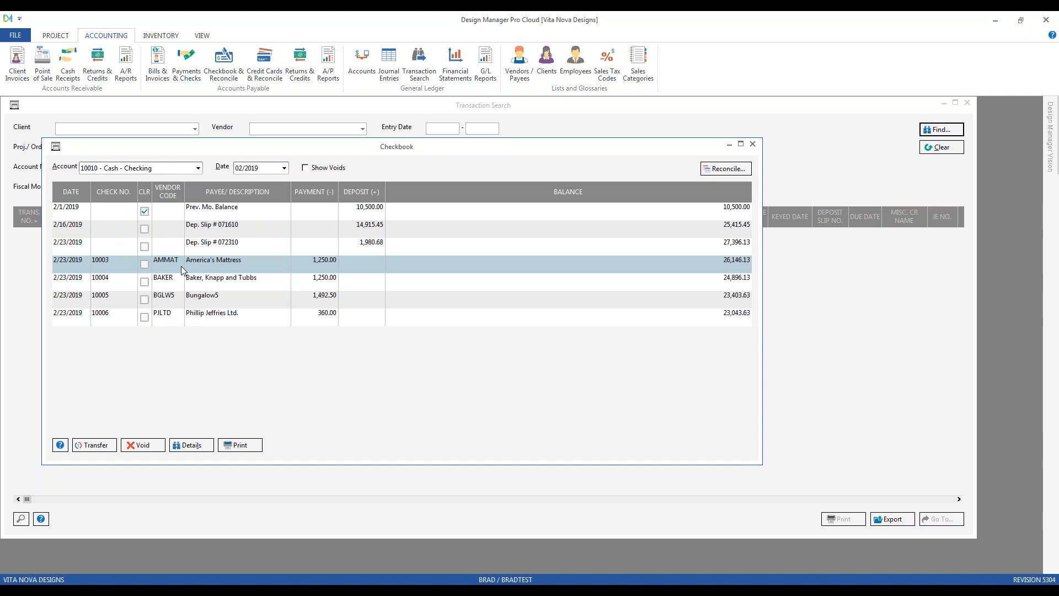
click(751, 144)
Step: Search for transactions with check number 10003 and go to the check's source entry
text(100)
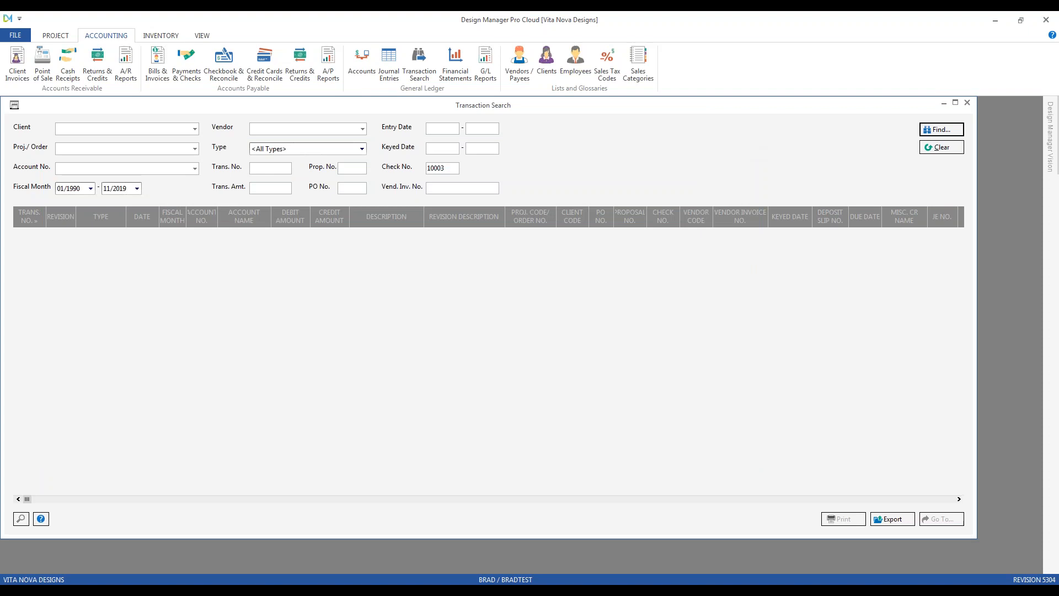
text(03)
key(Return)
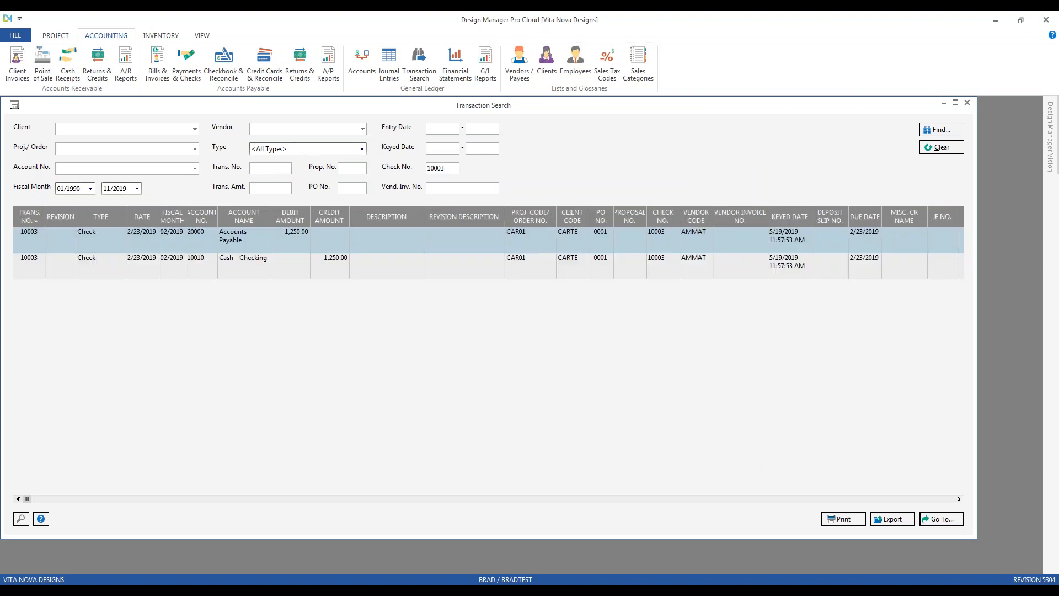
click(936, 518)
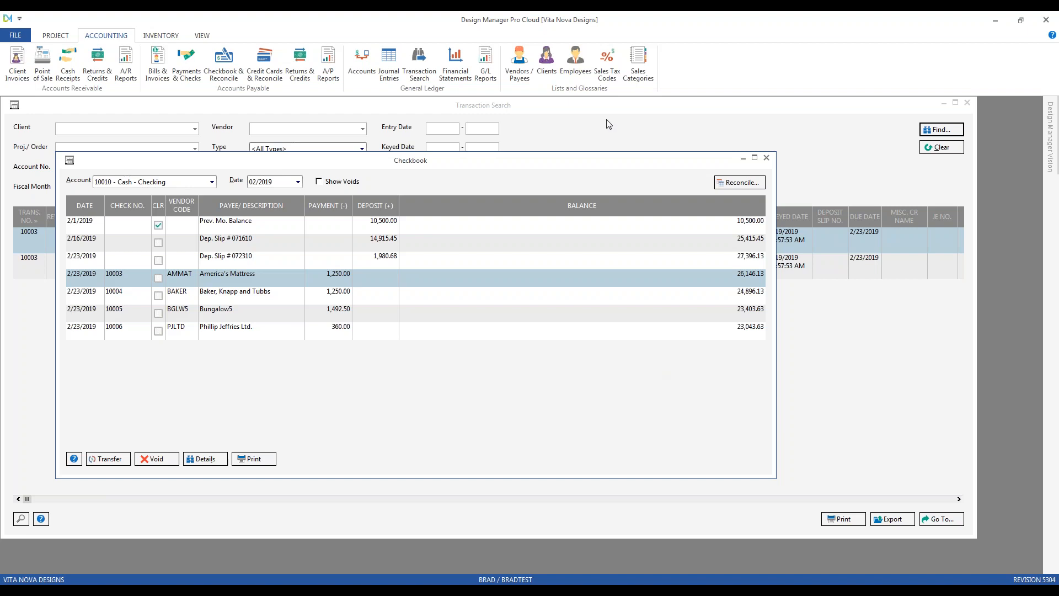
Step: Bring up Payments and Print Checks and tag the ABC Computer Supply invoice for payment
click(186, 62)
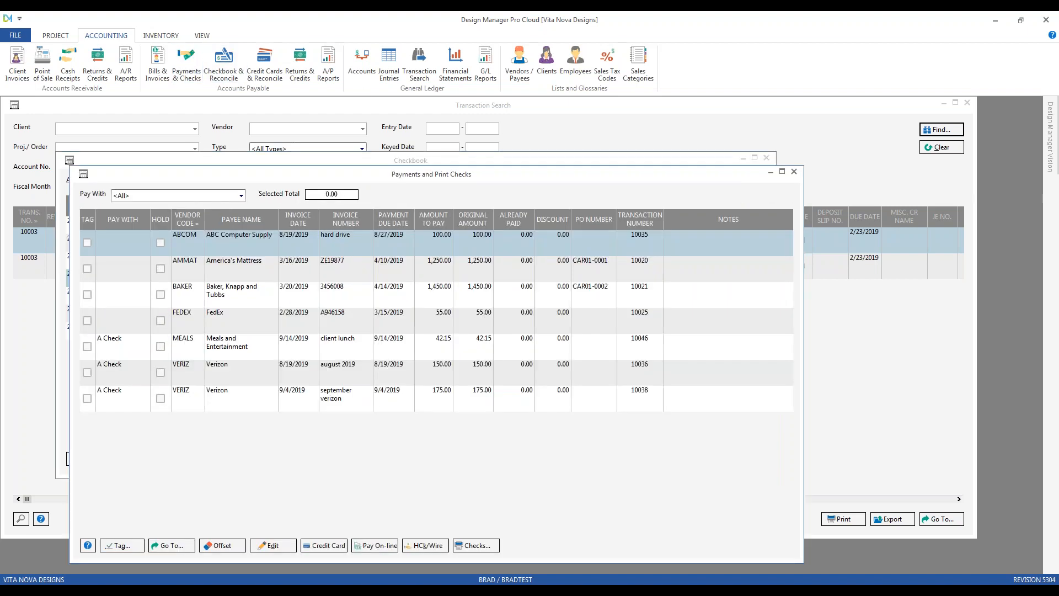
drag(341, 176, 292, 126)
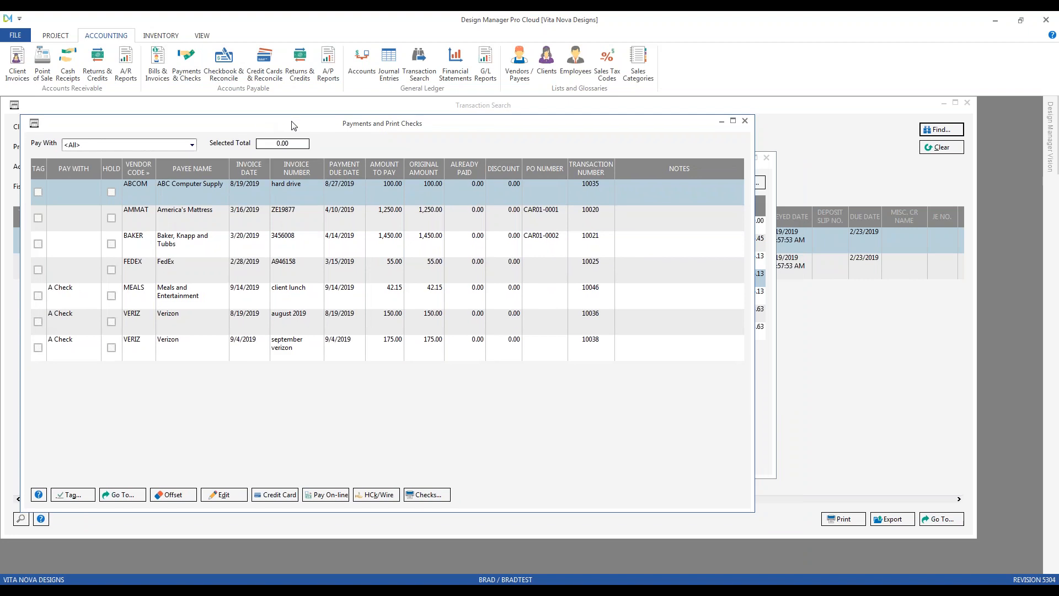
click(39, 192)
Step: Try to post a hand check numbered 10003 for the tagged invoice, and close the payments and checkbook windows
click(379, 494)
text(10003)
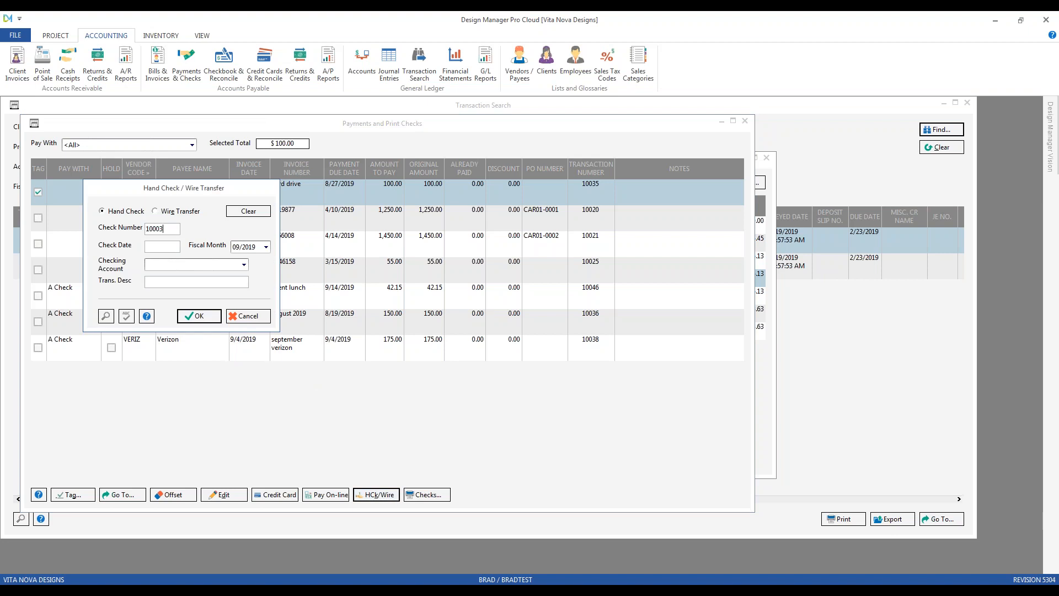
key(F2)
key(Return)
key(Tab)
key(Down)
key(Return)
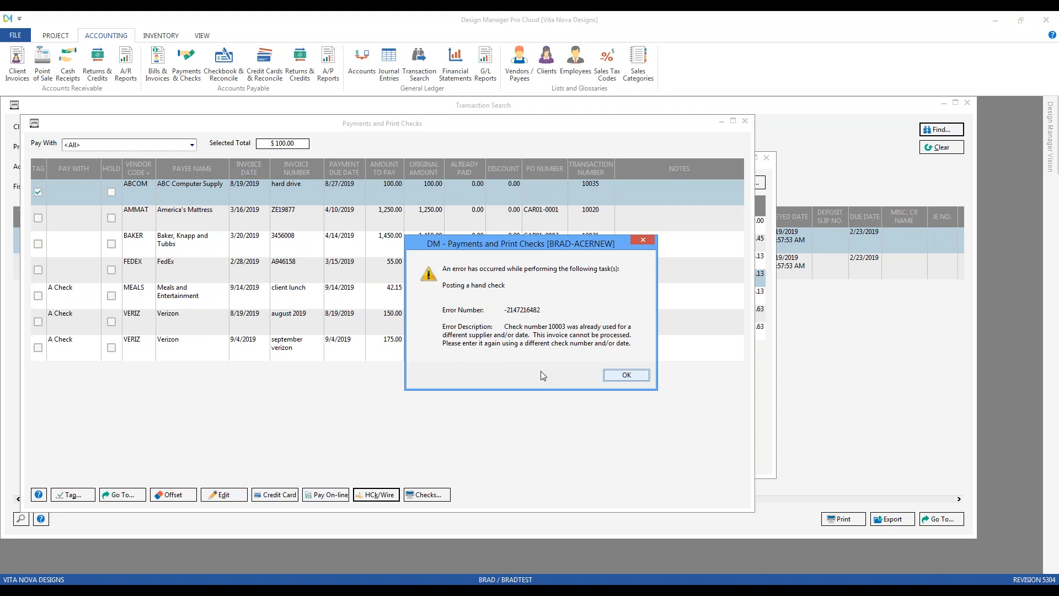
click(622, 375)
click(745, 121)
click(767, 158)
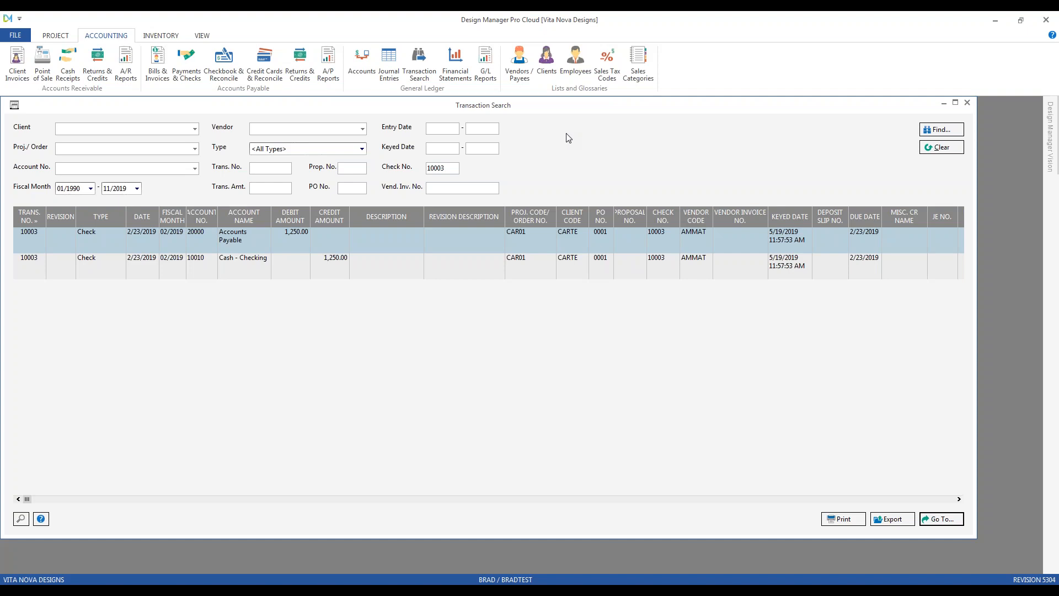
Step: Clear the criteria and search for Project / Order PO Related transactions of client CARTE with vendor America's Mattress
click(954, 147)
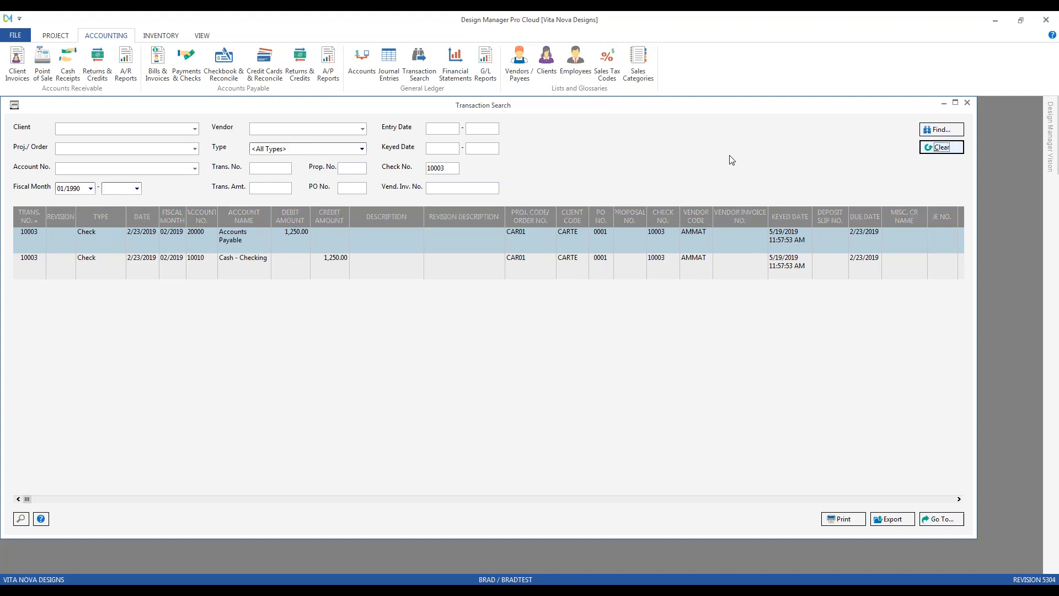
text(car)
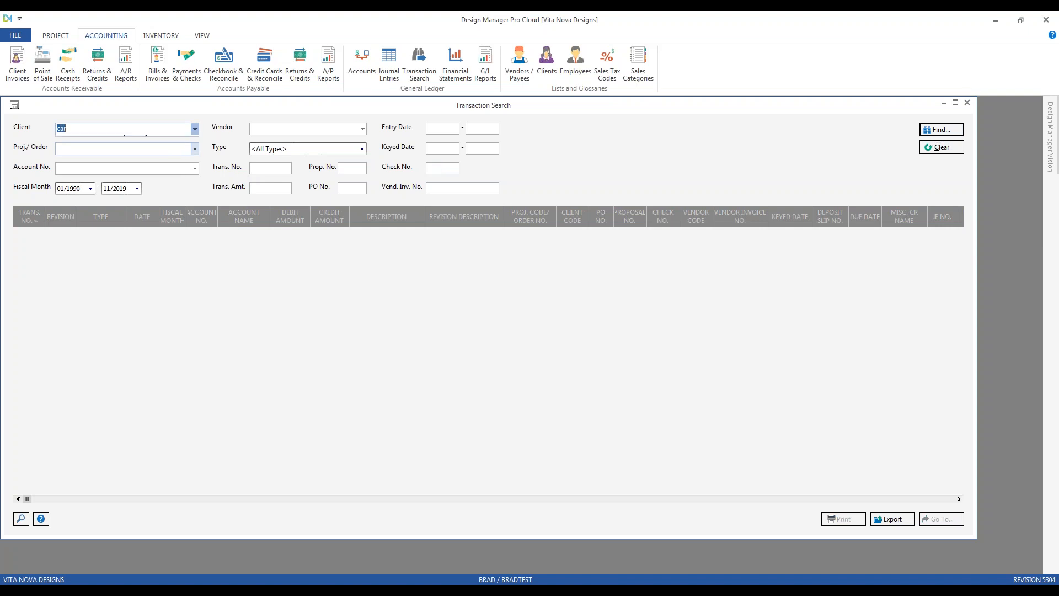
key(Down)
key(Tab)
text(ame)
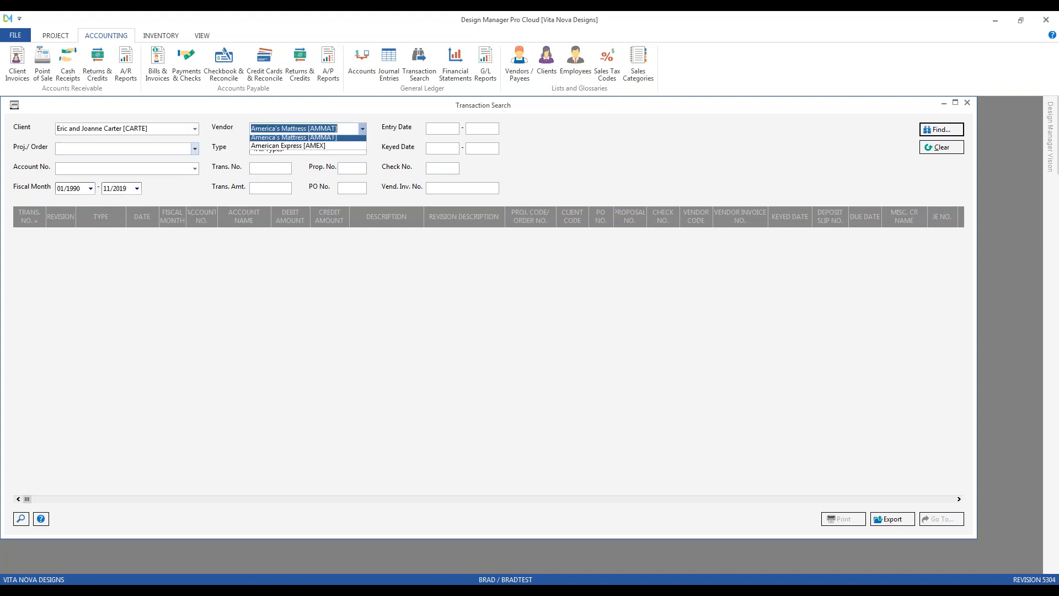
key(Down)
key(Tab)
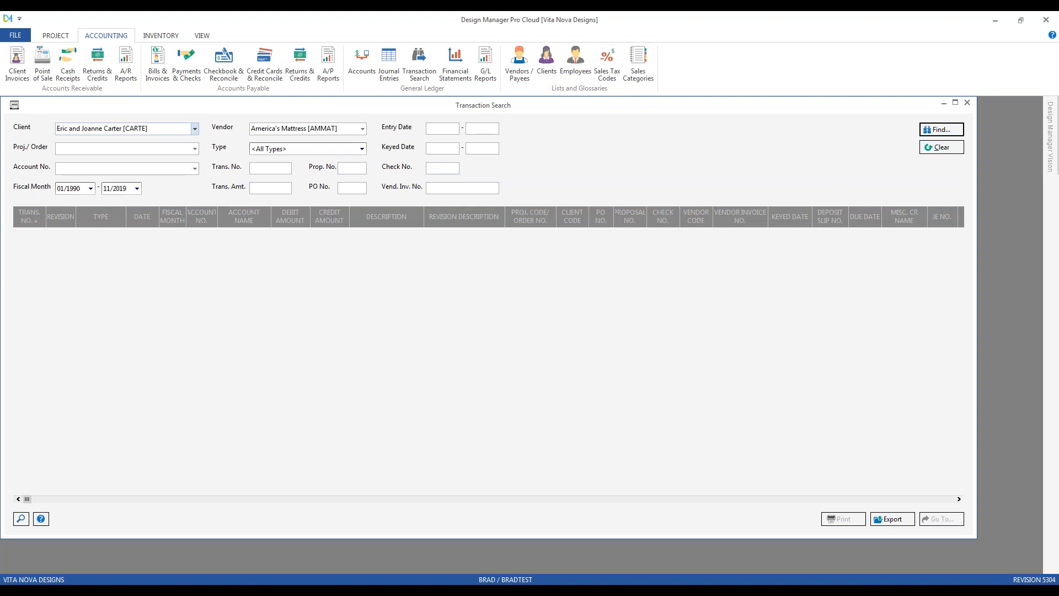
click(362, 149)
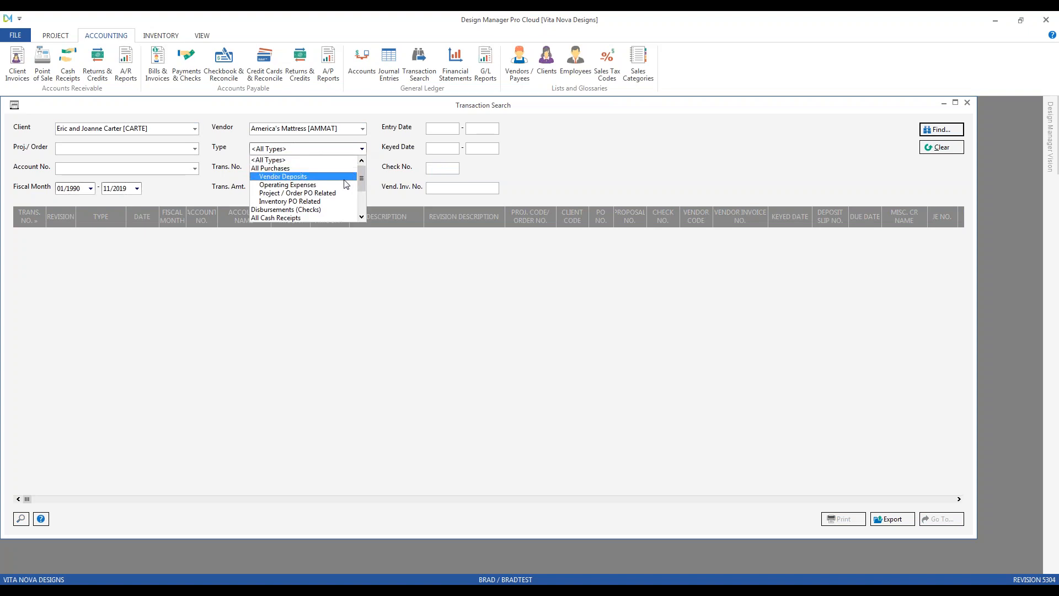
click(336, 194)
click(939, 130)
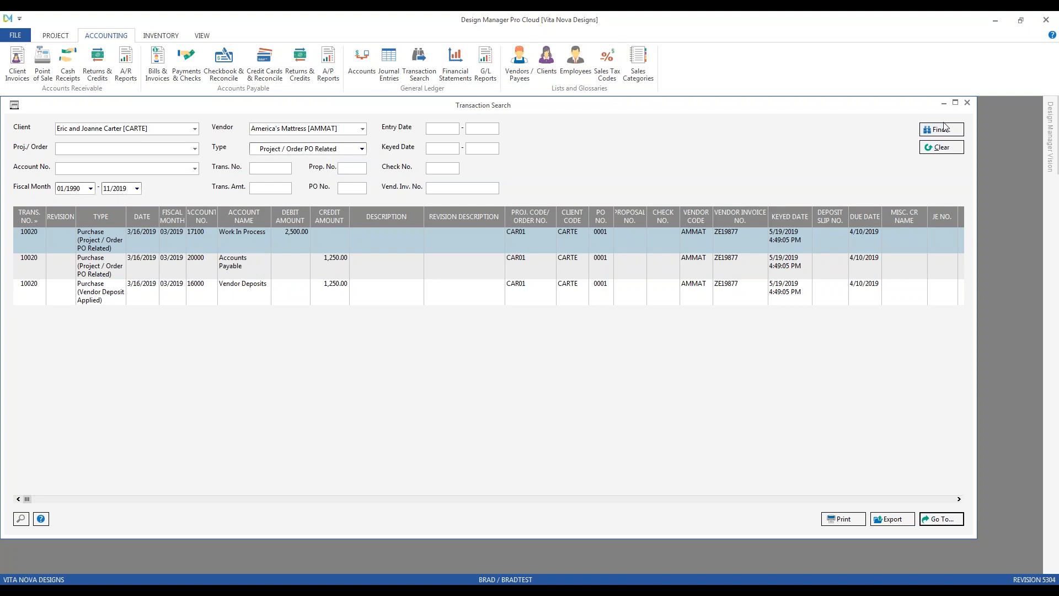
Step: Clear the criteria and search project CAR01 for transactions in the Sales Tax Collected account 21000
click(945, 147)
click(131, 148)
text(car)
key(Down)
key(Down)
key(Tab)
click(125, 168)
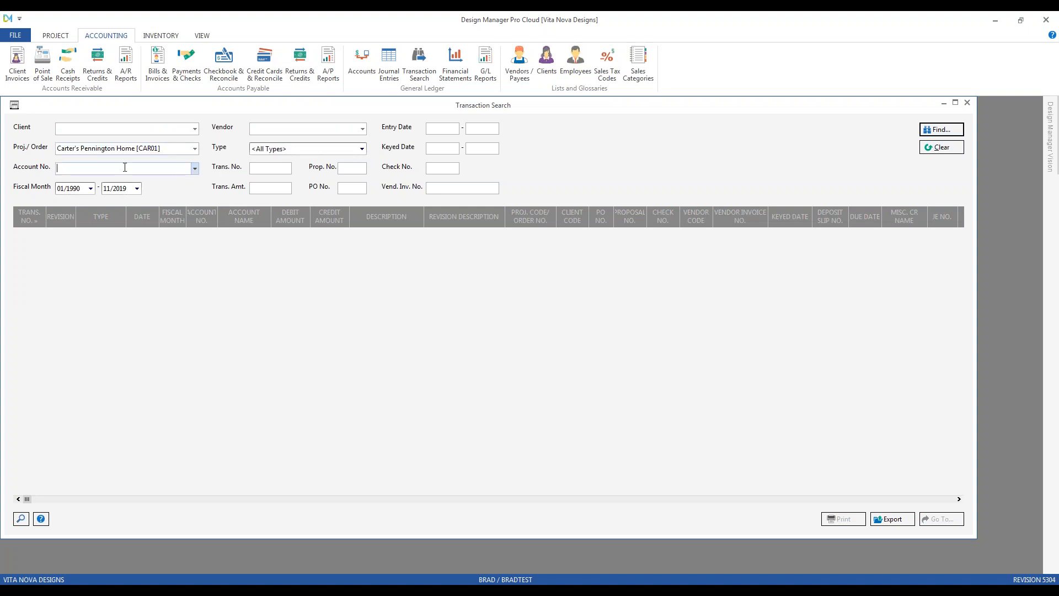
text(sal)
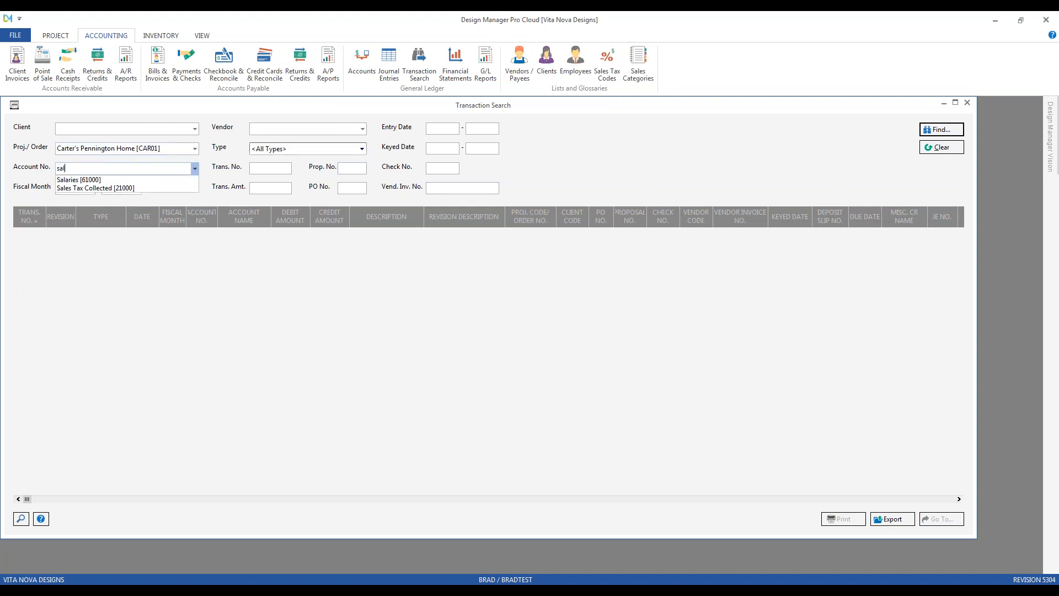
key(Tab)
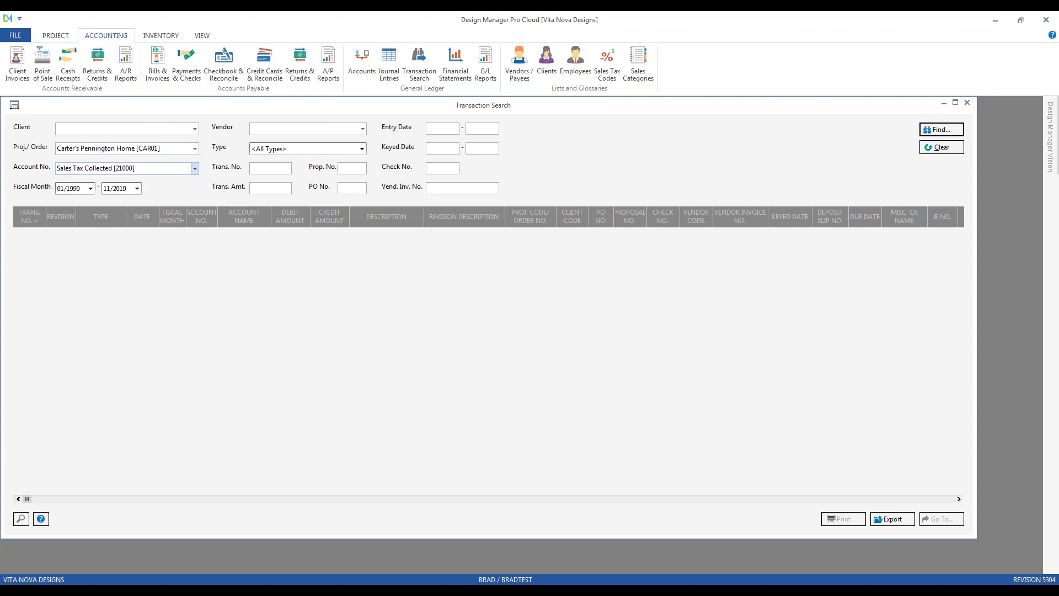
click(934, 132)
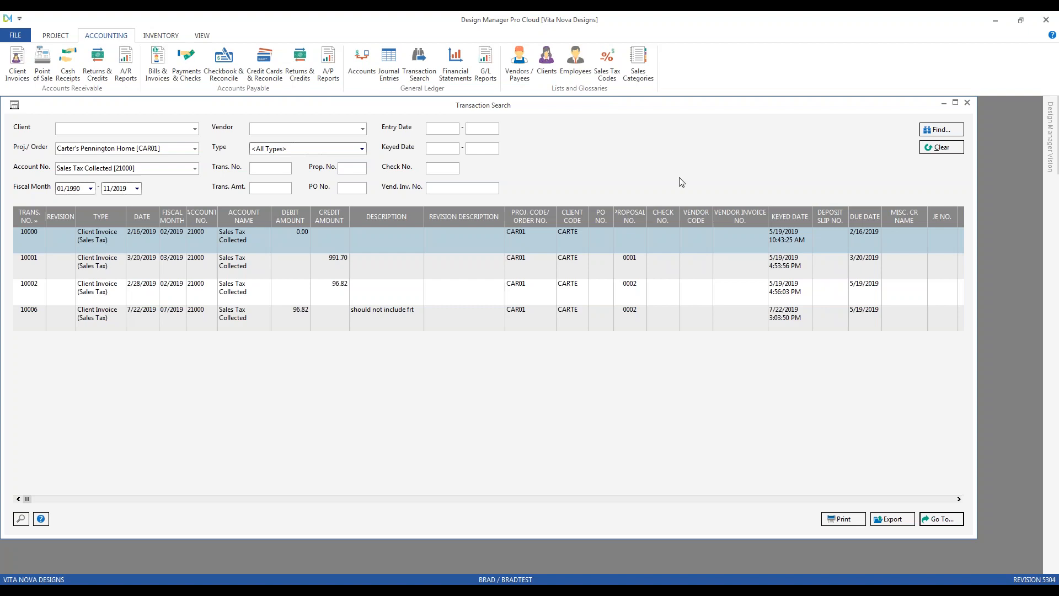
Step: Preview the Transaction Search Report for the project's sales tax transactions, and close the preview
click(843, 518)
click(325, 275)
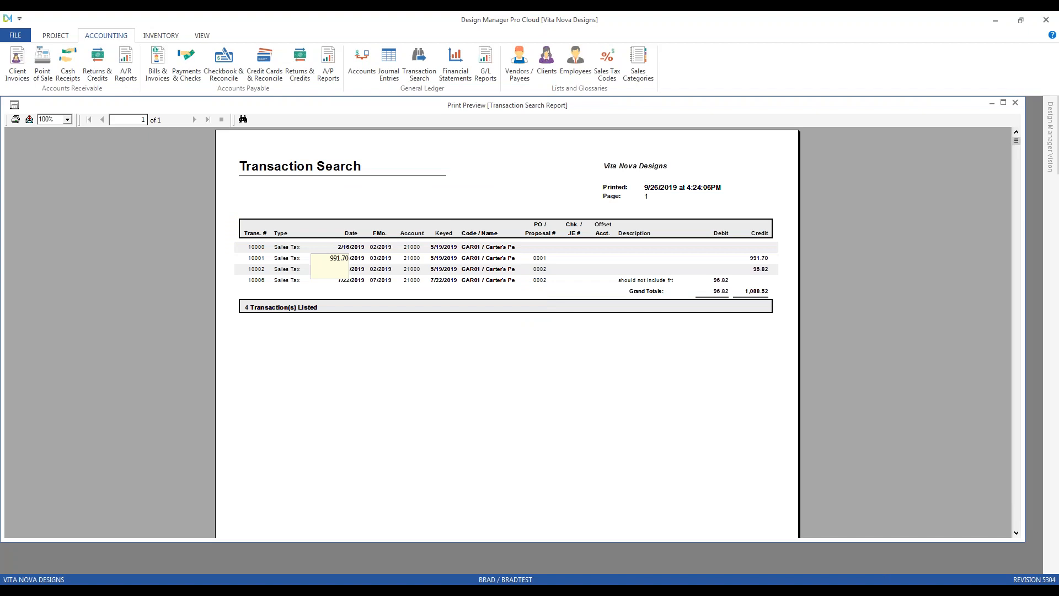
click(1015, 103)
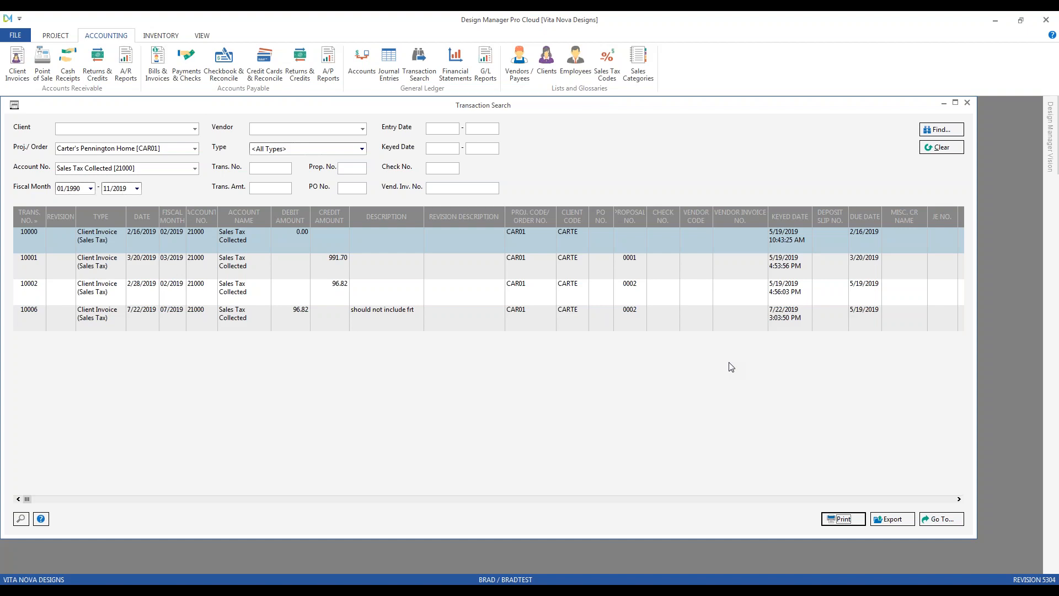
Step: Clear the criteria and search for transactions with entry dates through 12/31/2018 and keyed dates from 1/1/2019
click(945, 147)
click(477, 128)
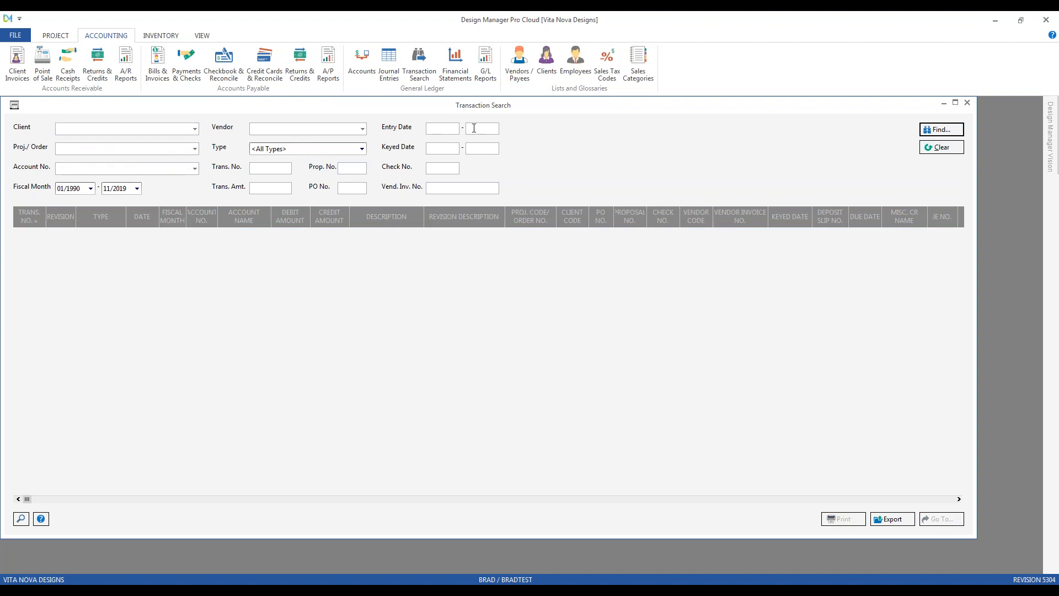
click(468, 128)
text(12 31 18)
key(Tab)
key(Tab)
text(1)
key(Tab)
key(BackSpace)
click(940, 132)
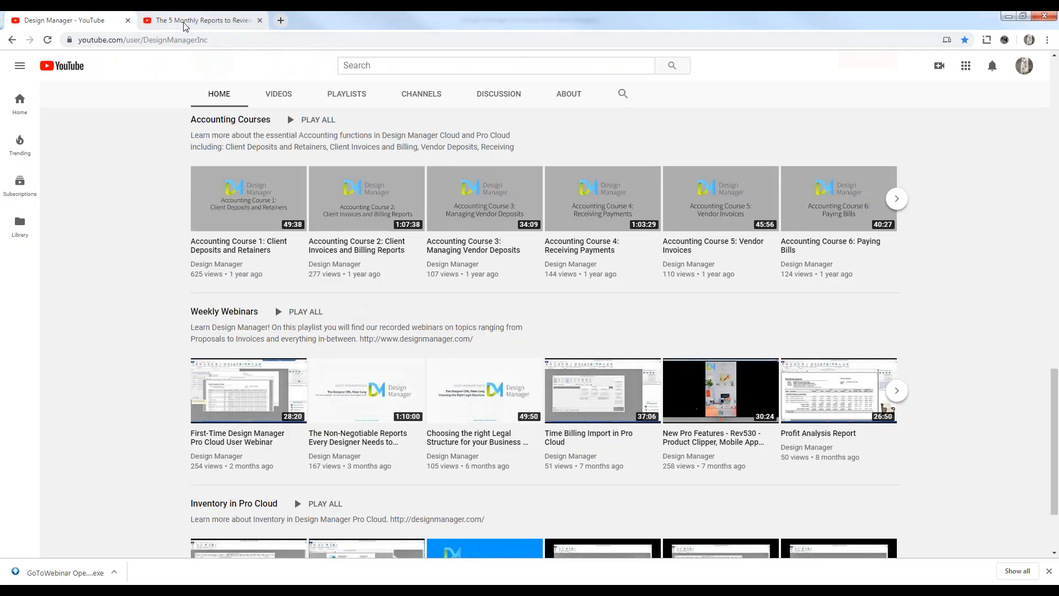
Step: Show the YouTube video The 5 Monthly Reports to Review in the browser, and return to Design Manager Pro Cloud
click(212, 22)
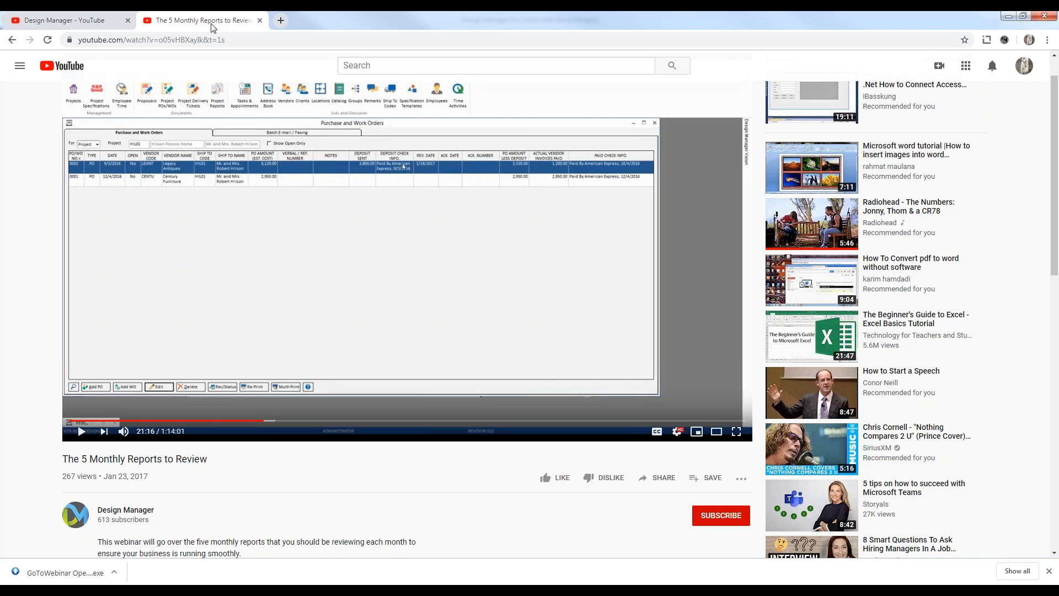
click(1051, 14)
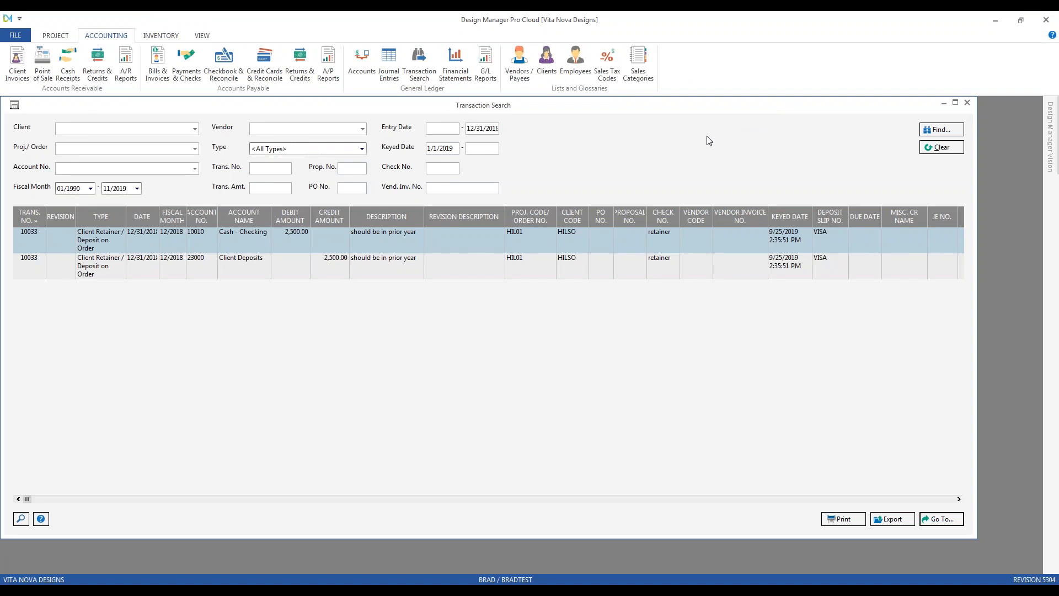
Step: Preview the Aged Accounts Payable Report in Detail format for fiscal month 09/2019
click(331, 76)
click(93, 186)
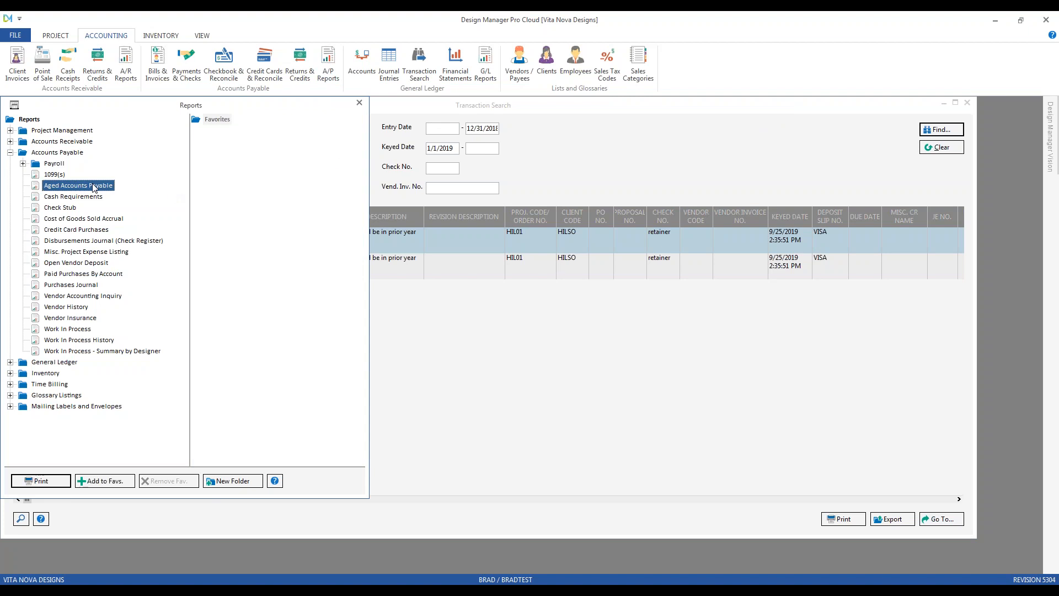
double_click(93, 186)
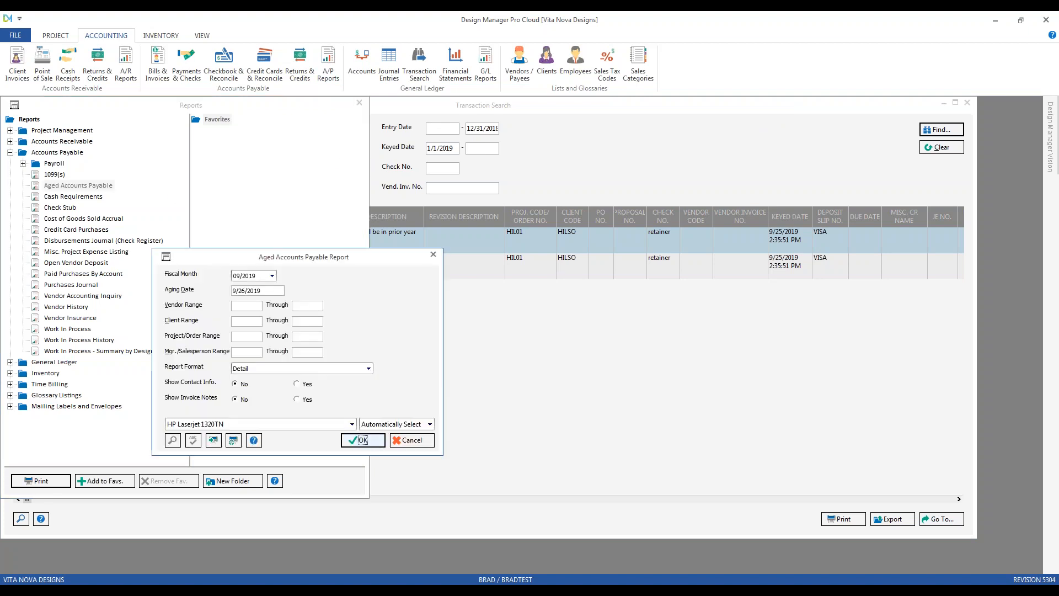
click(363, 440)
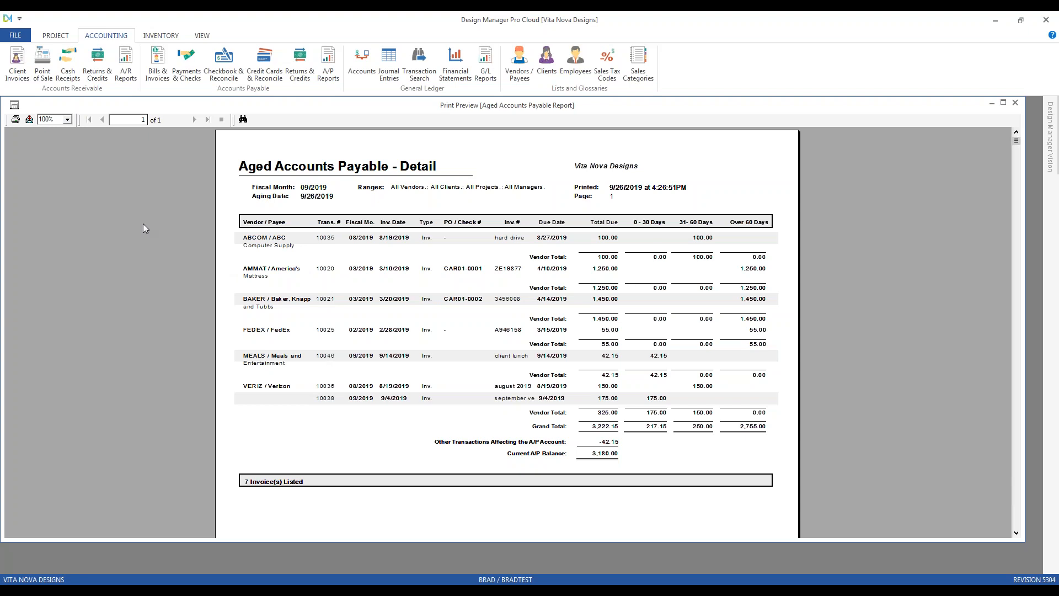
Step: Enlarge the report preview to 150% and examine the vendor totals, grand total and current A/P balance
click(67, 121)
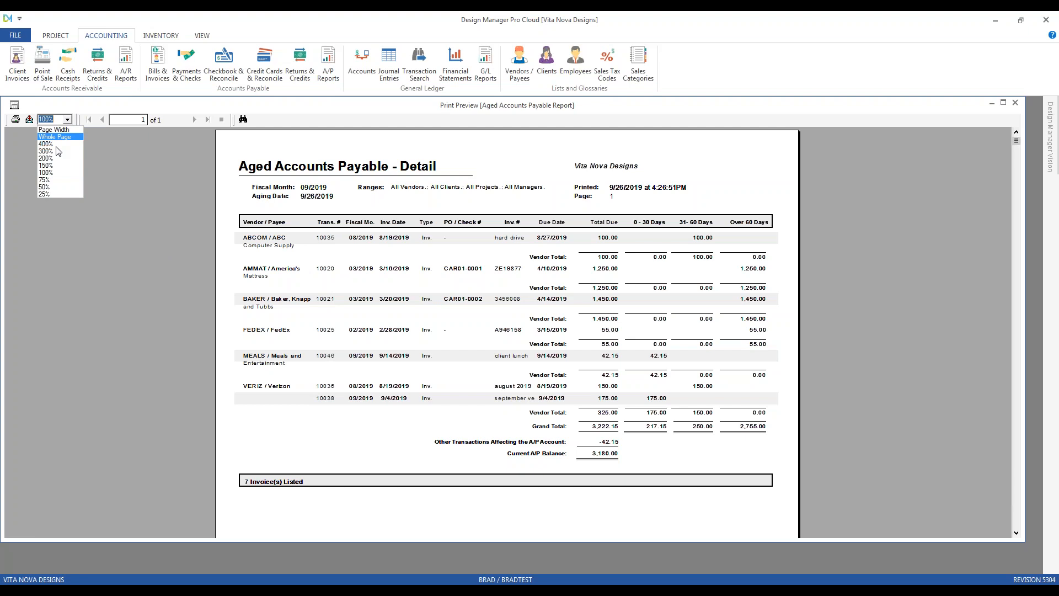
click(53, 165)
scroll(339, 292, down, 2)
scroll(340, 293, down, 4)
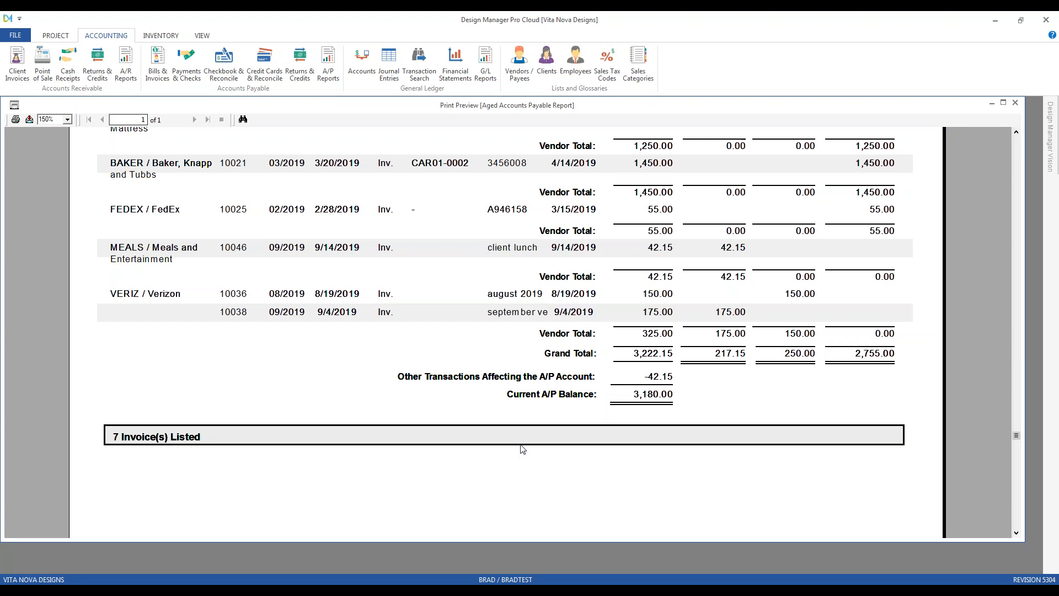
Step: Close the Aged Accounts Payable Report preview, return to Transaction Search and clear its criteria
click(1016, 103)
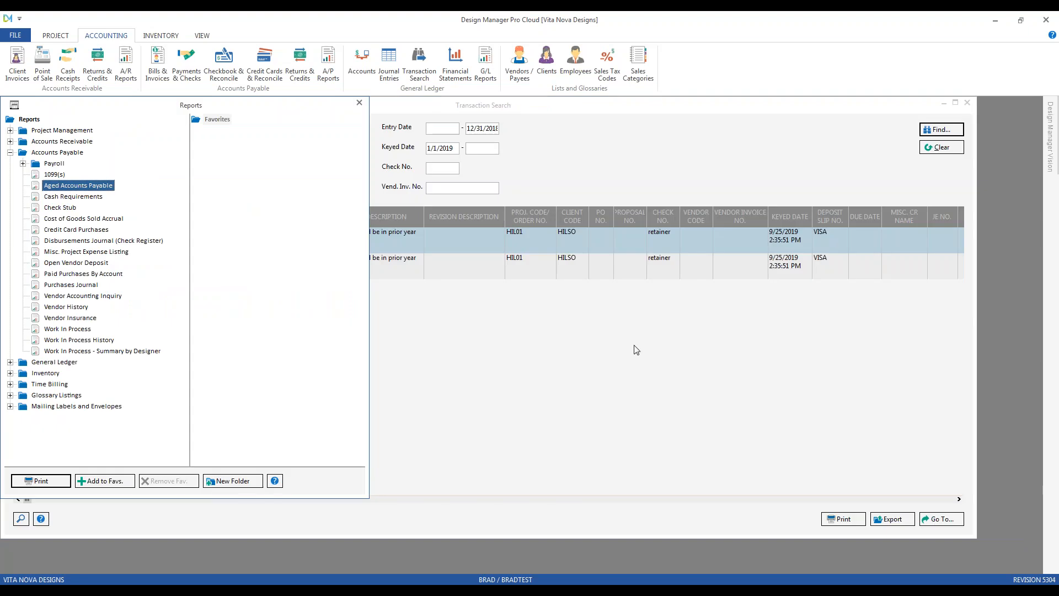
click(601, 370)
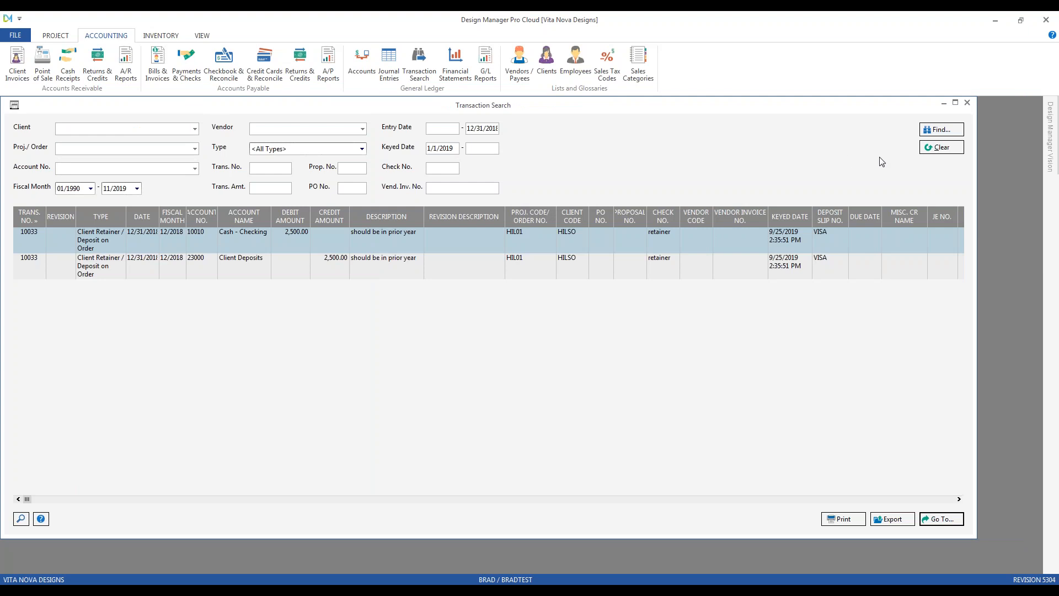
click(940, 149)
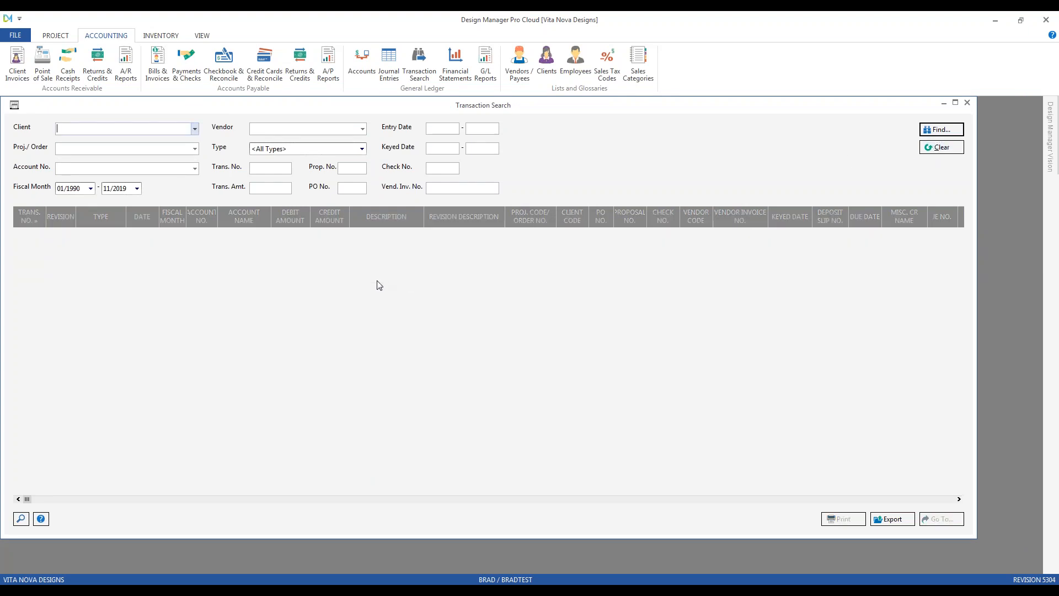
Step: Search for transactions in the Accounts Payable [20000] account with a transaction amount of 42.15
click(195, 169)
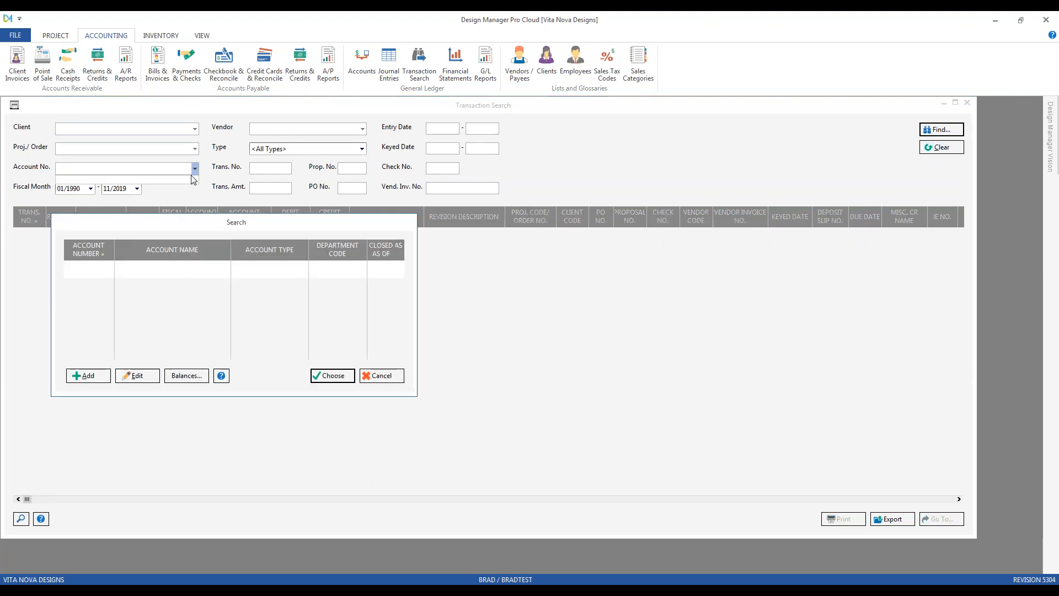
scroll(167, 313, down, 7)
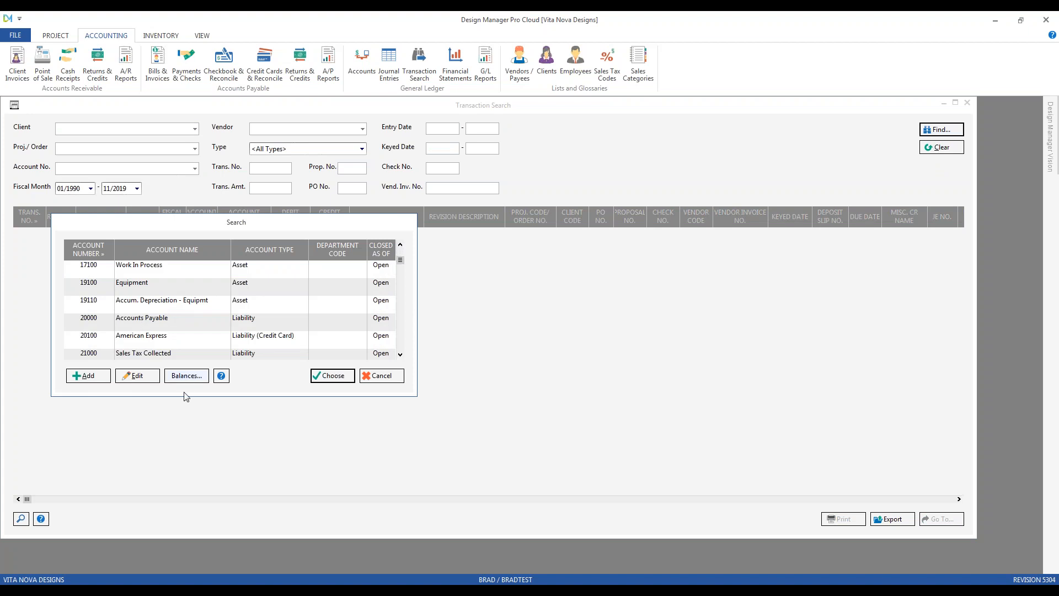
double_click(152, 324)
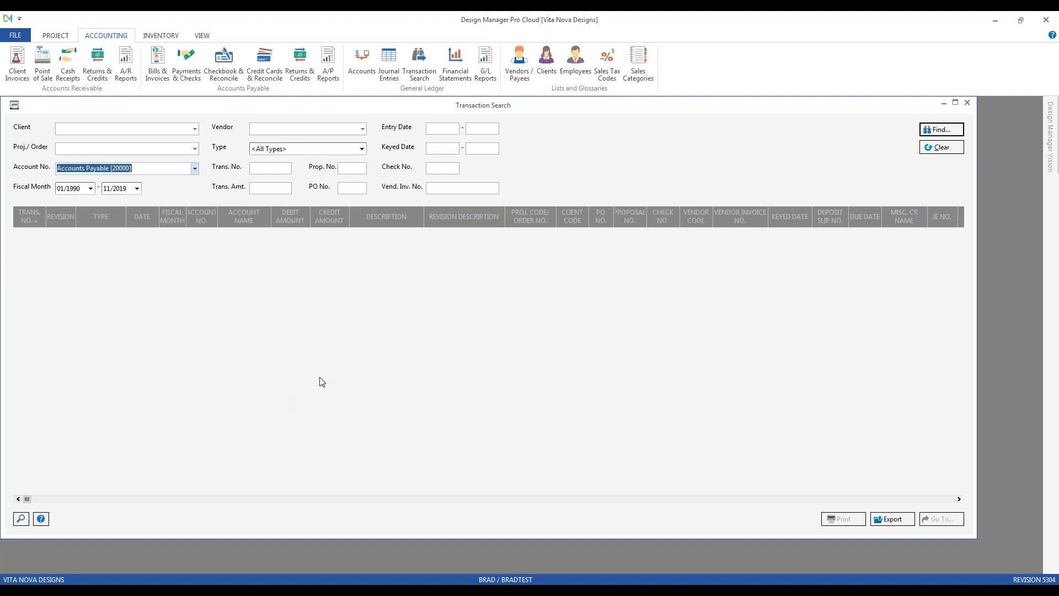
click(269, 189)
text(42.15)
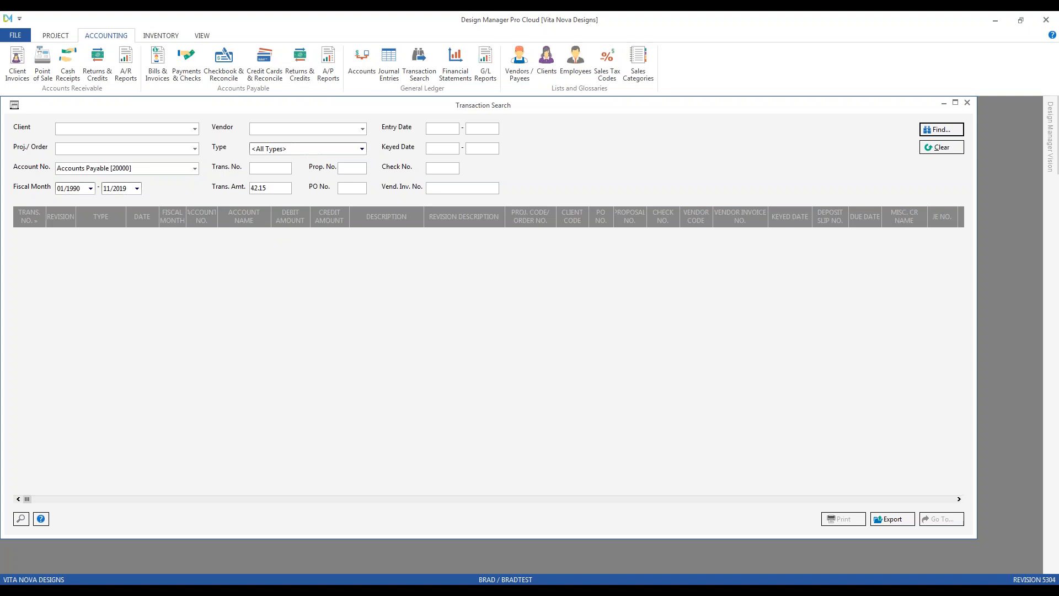
key(Return)
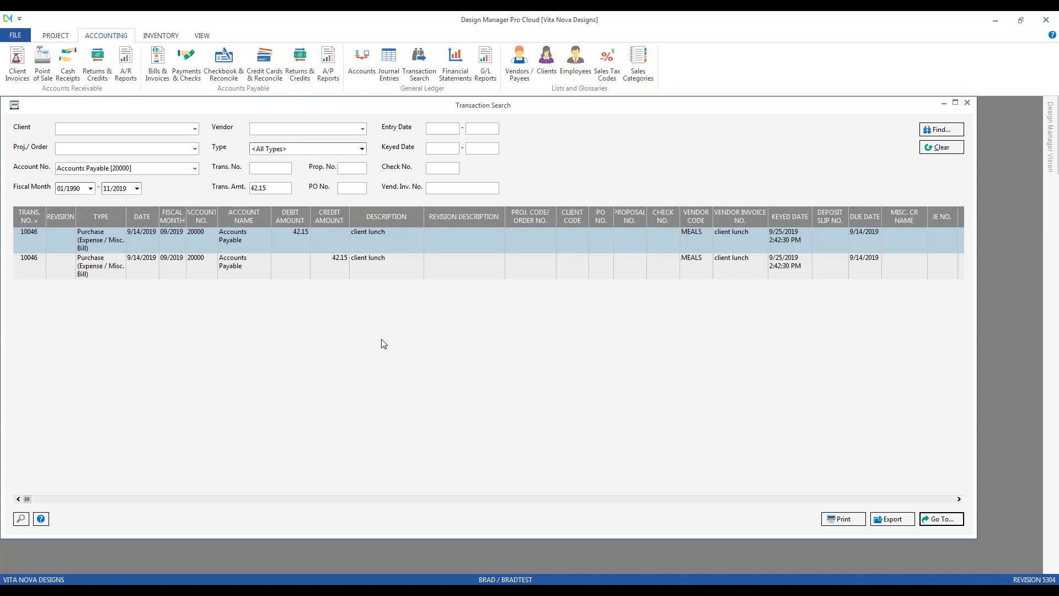
Step: Go to the source of the client lunch credit entry and open that vendor bill for editing
click(111, 264)
click(318, 271)
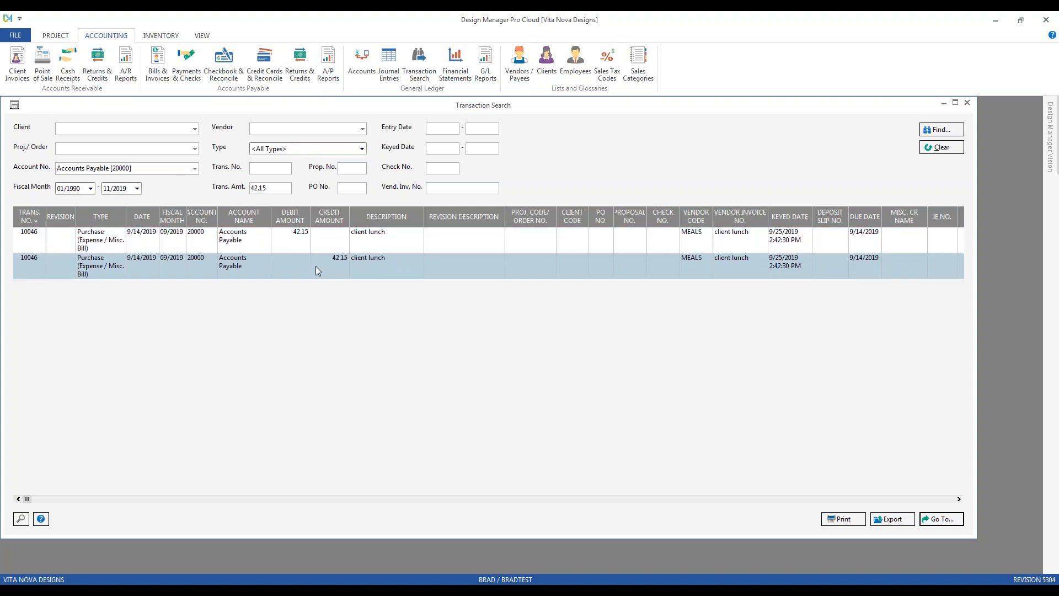
click(316, 270)
click(944, 519)
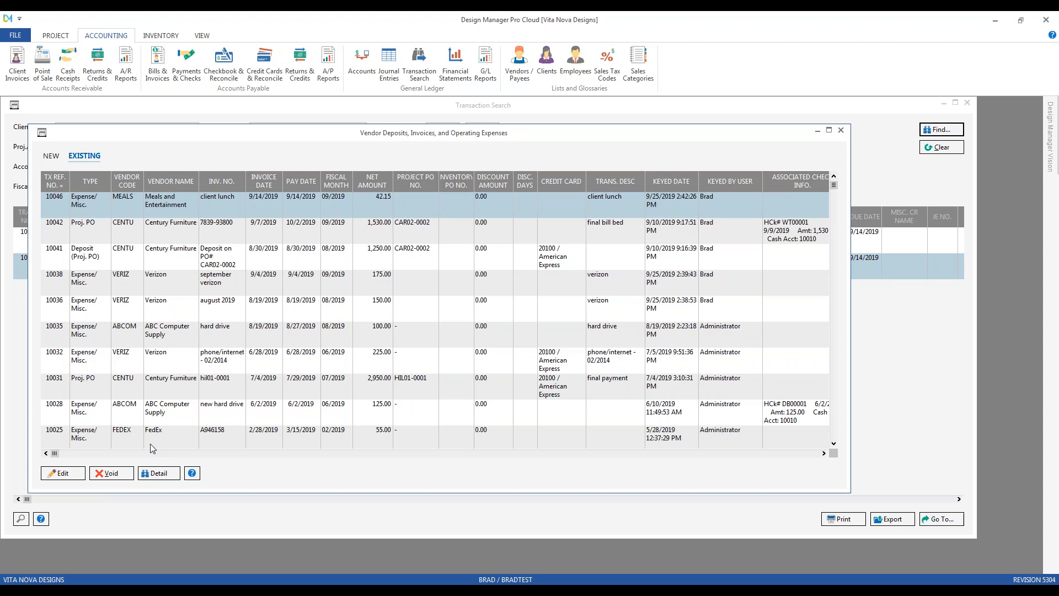
click(72, 473)
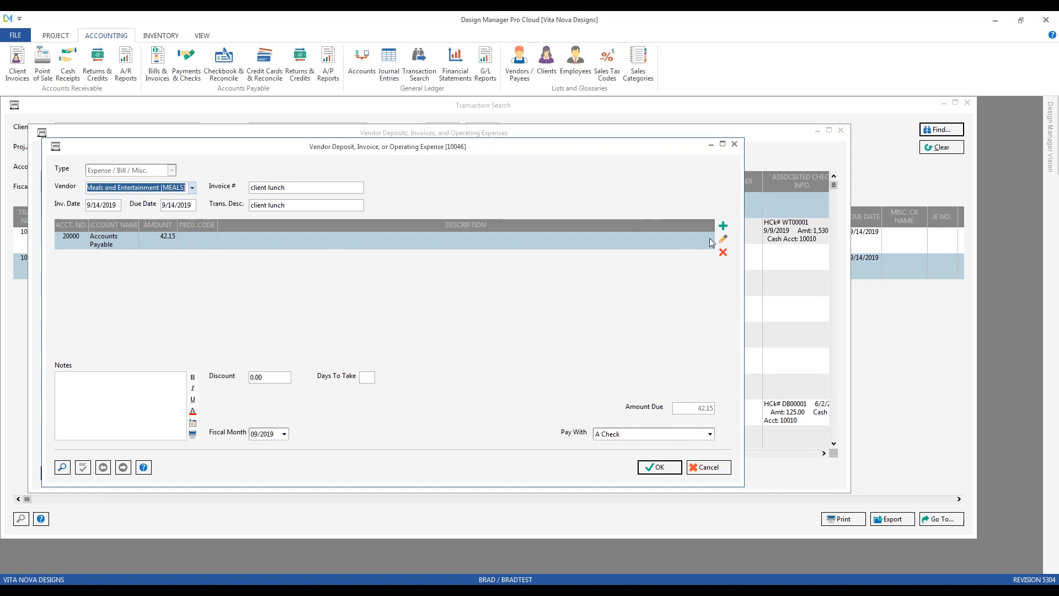
Step: Change the bill's distribution account to Meals & Entertainment [64100] and save the vendor bill
click(723, 241)
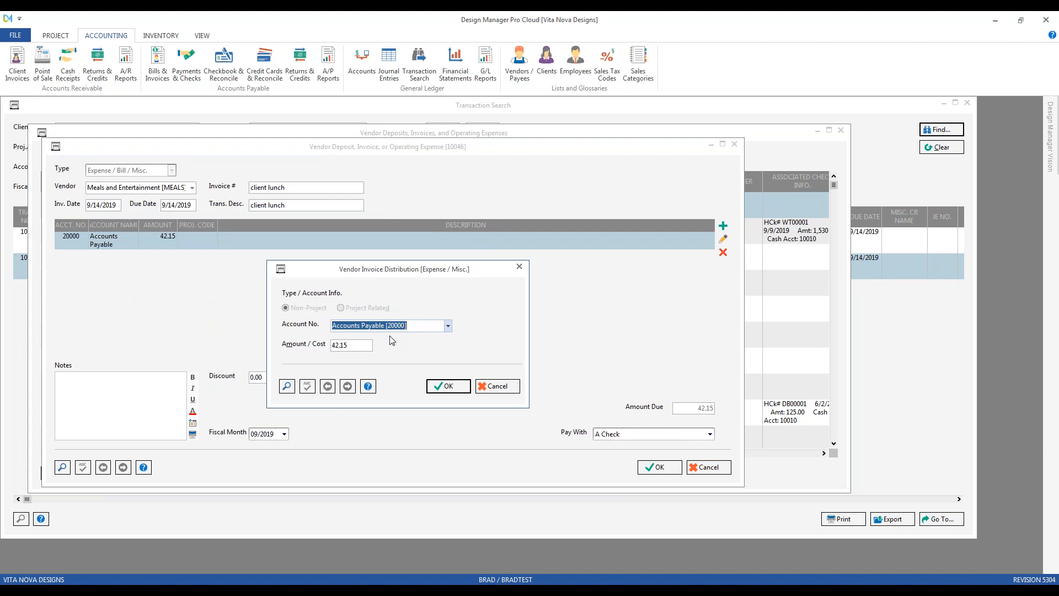
text(me)
key(Down)
key(Tab)
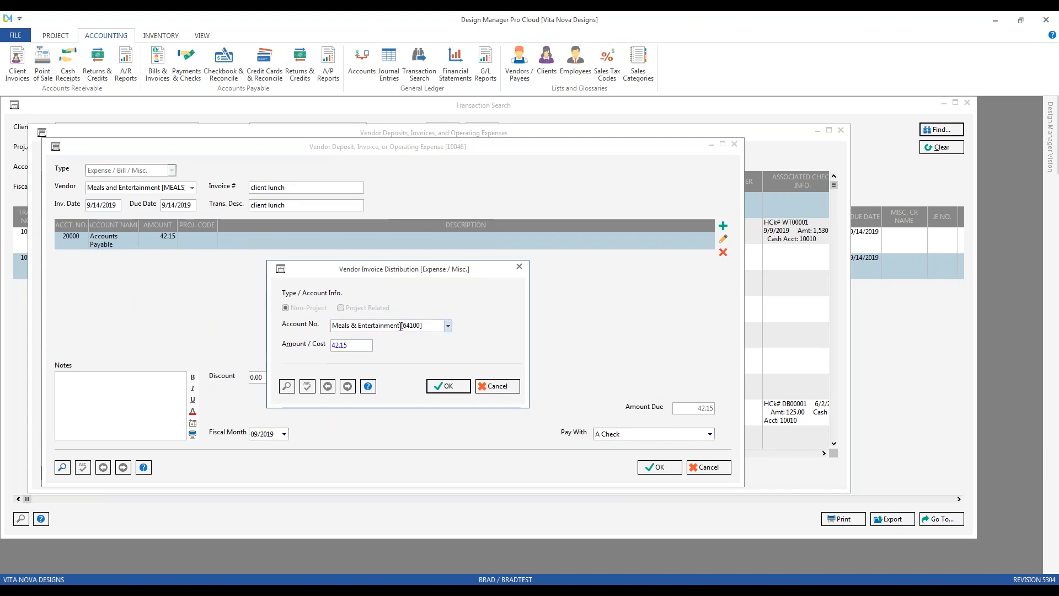
click(449, 386)
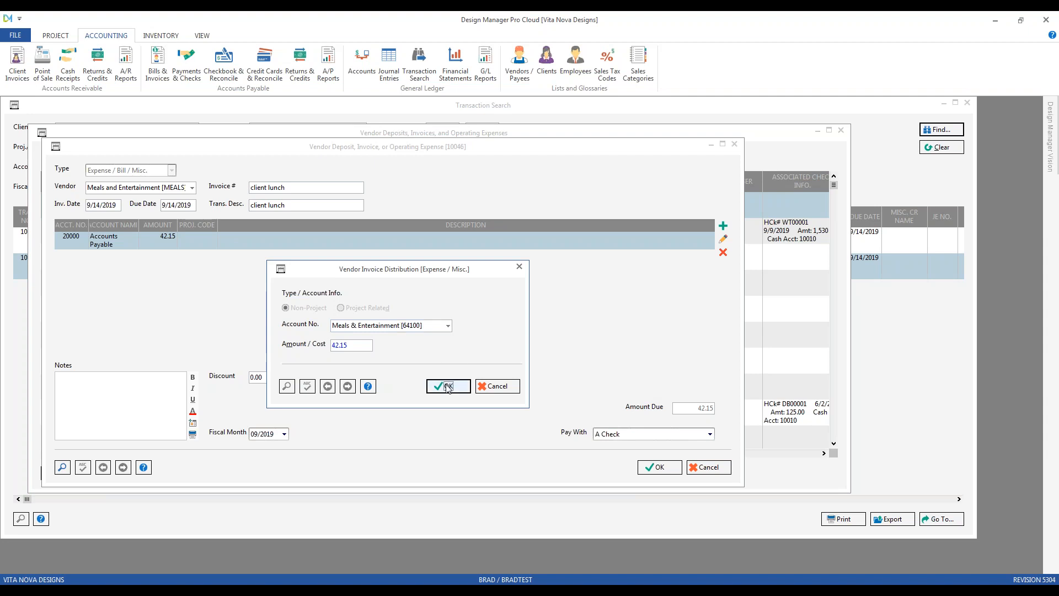
click(660, 467)
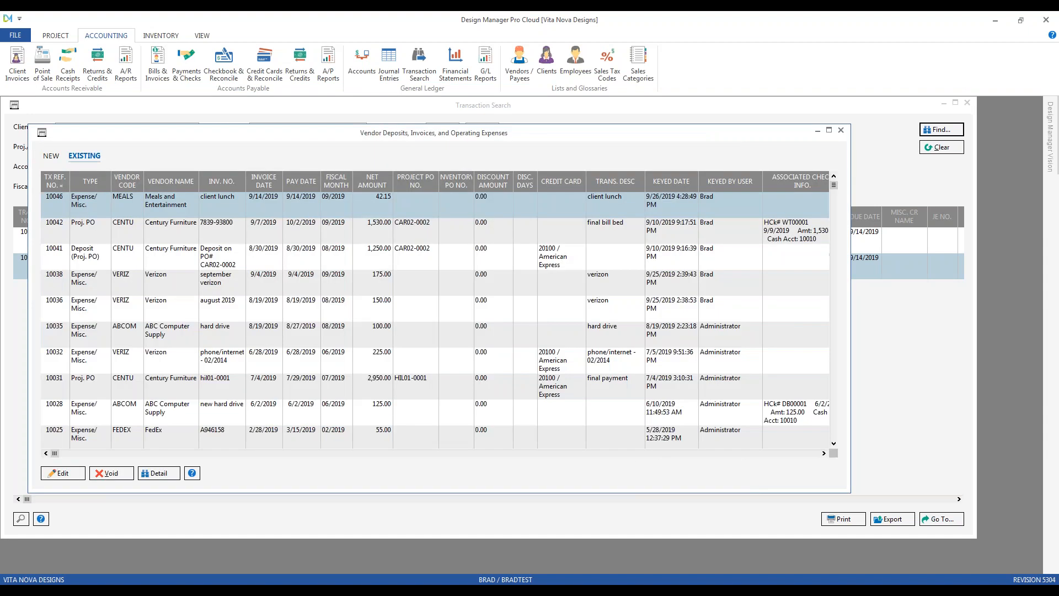
Step: Close the vendor invoices list, rerun the transaction search and select the revision 1 entry
click(841, 130)
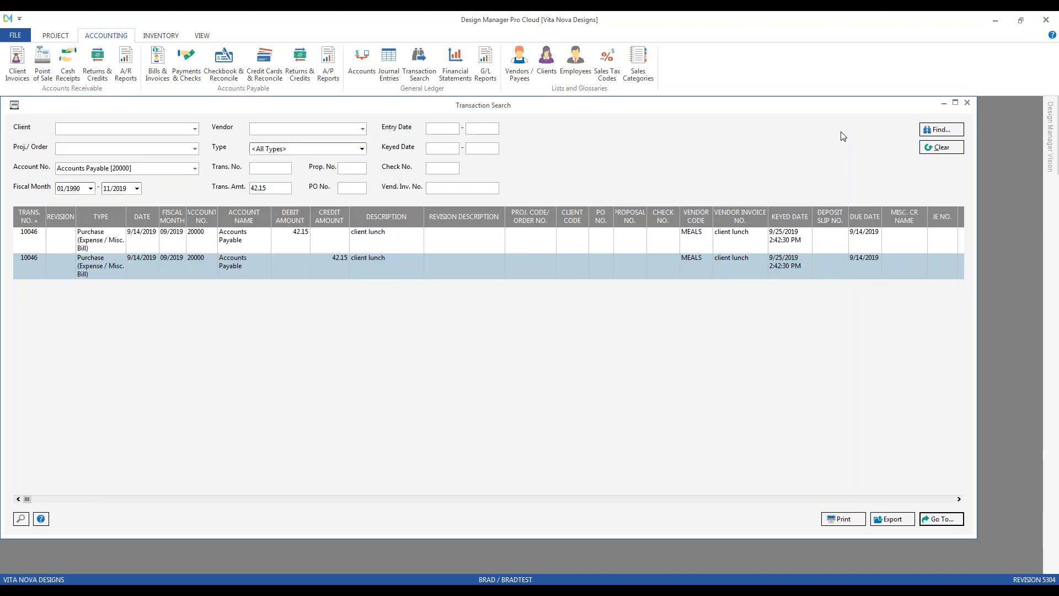
click(956, 130)
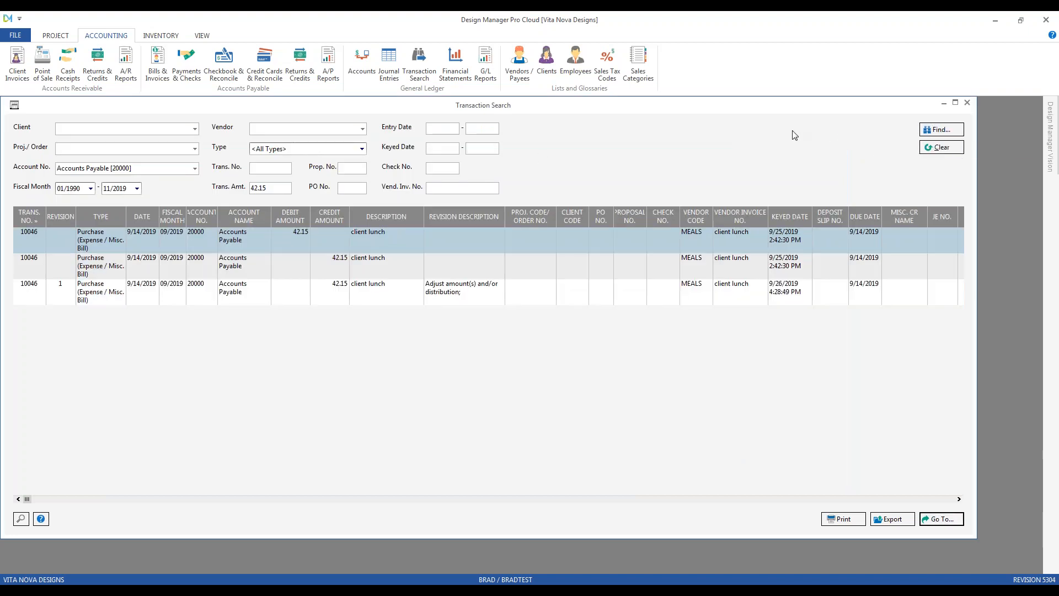
click(138, 293)
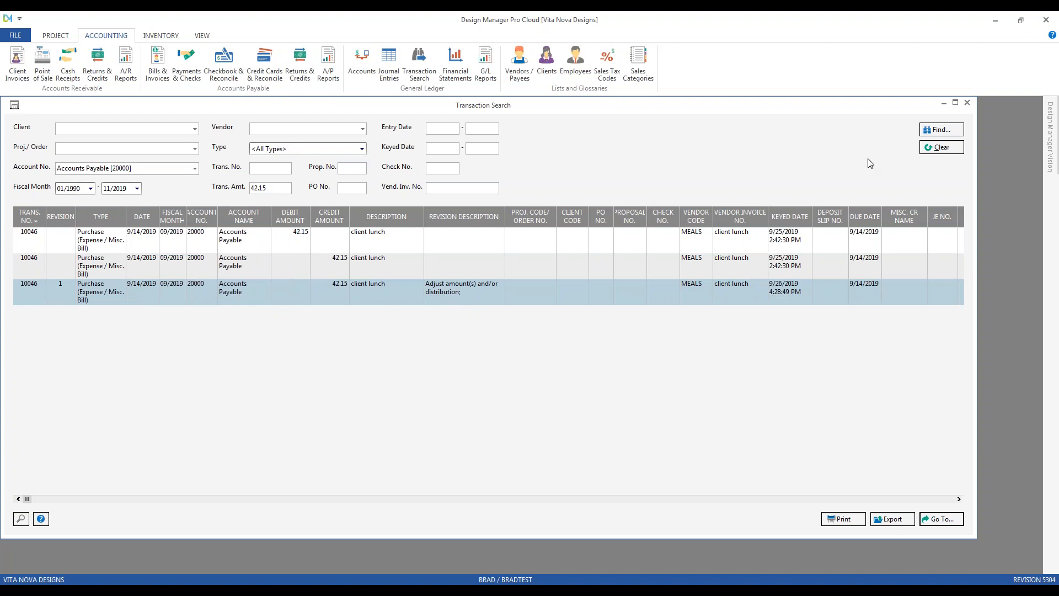
Step: Close Transaction Search and preview the Aged Accounts Payable Report again for fiscal month 09/2019 in Detail format
click(967, 102)
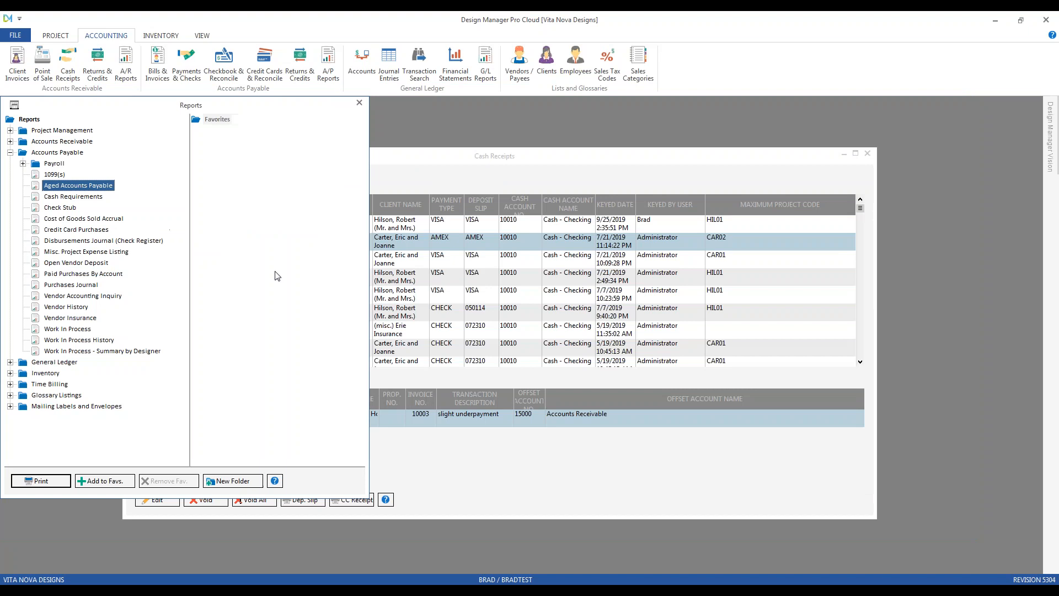
double_click(84, 188)
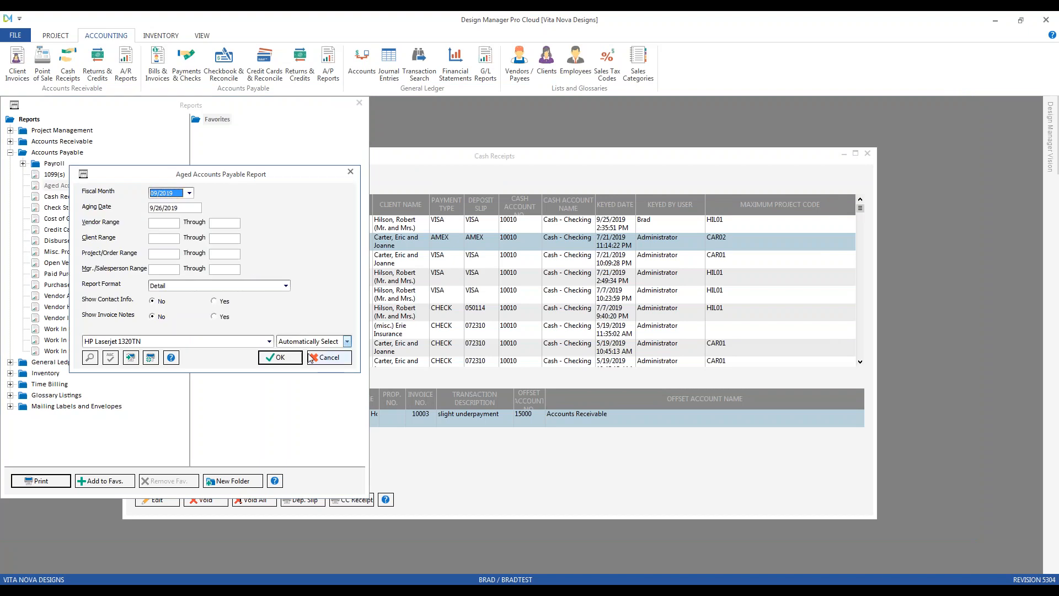
click(281, 357)
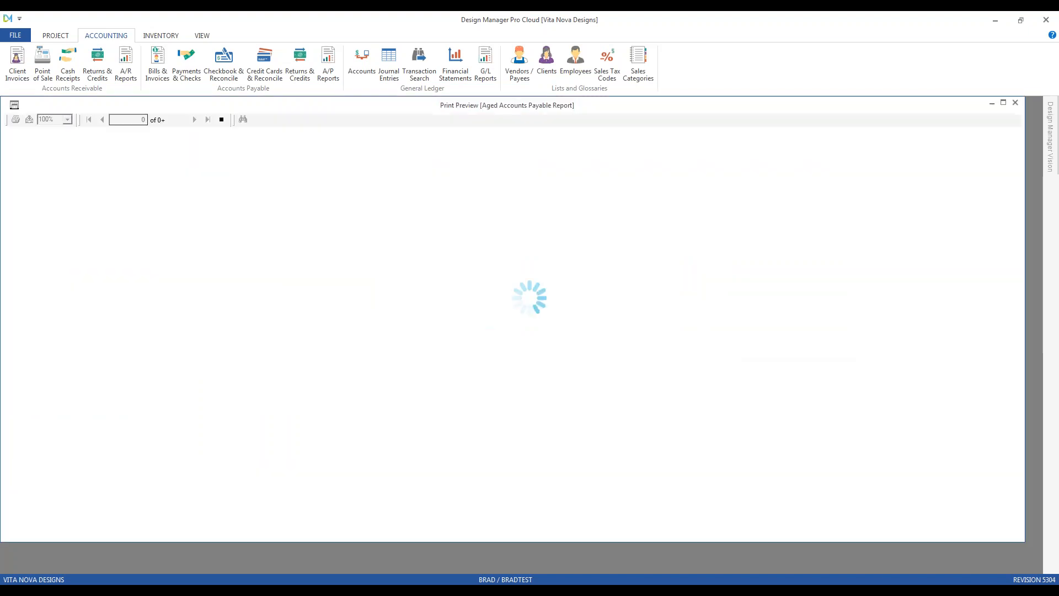